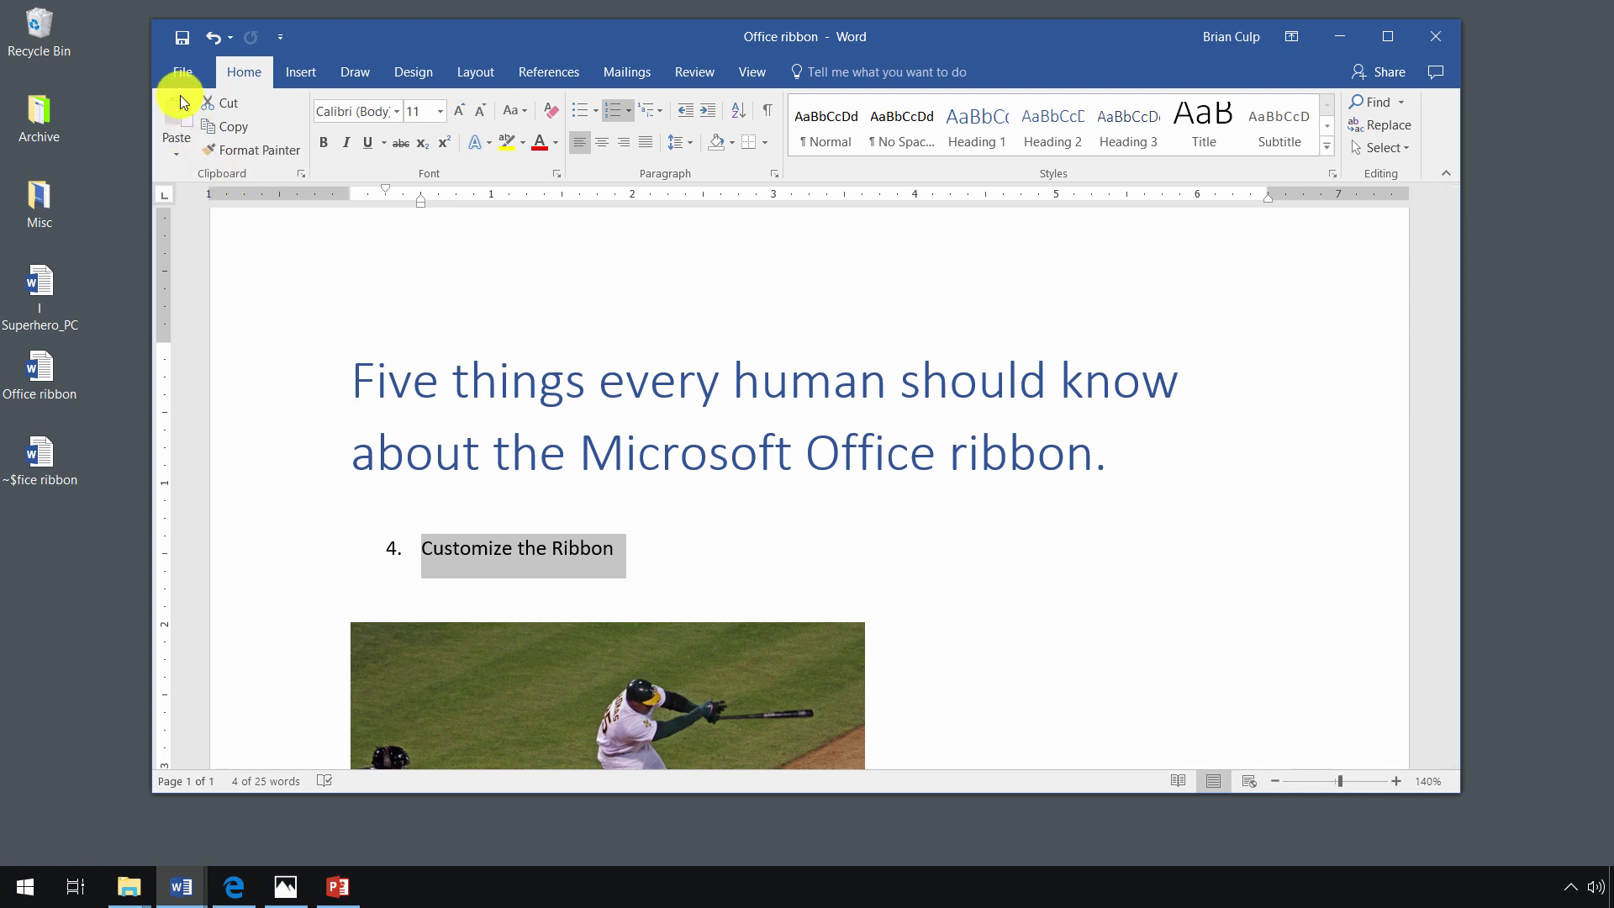
Open the Customize Ribbon settings in the program options.
{"action": "left_click", "coordinate": [179, 74]}
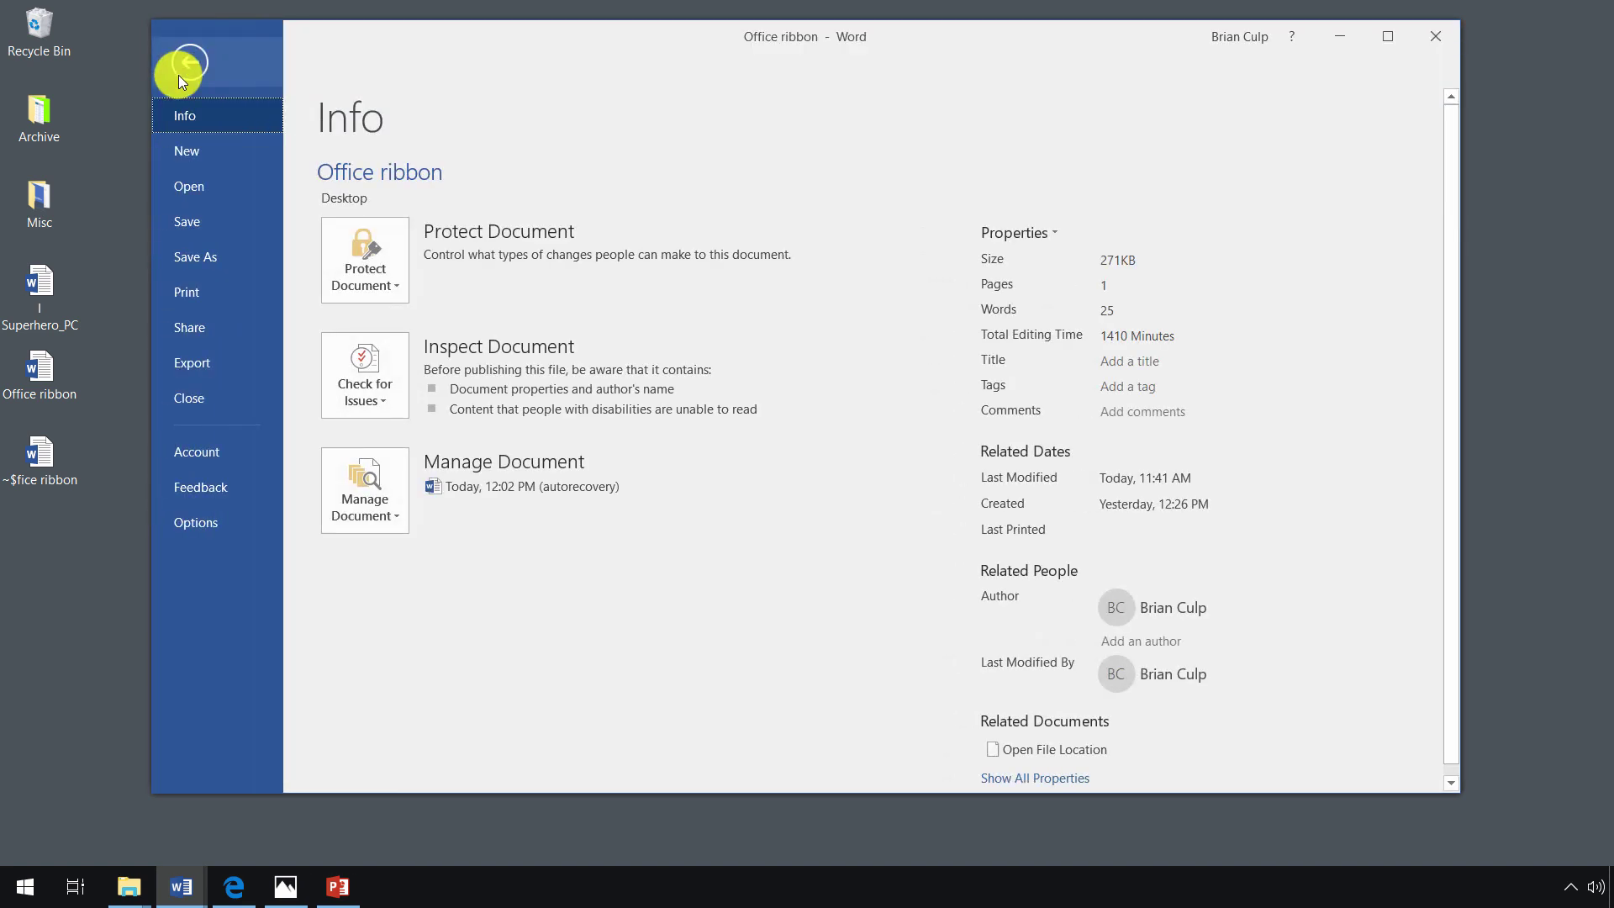
{"action": "left_click", "coordinate": [189, 522]}
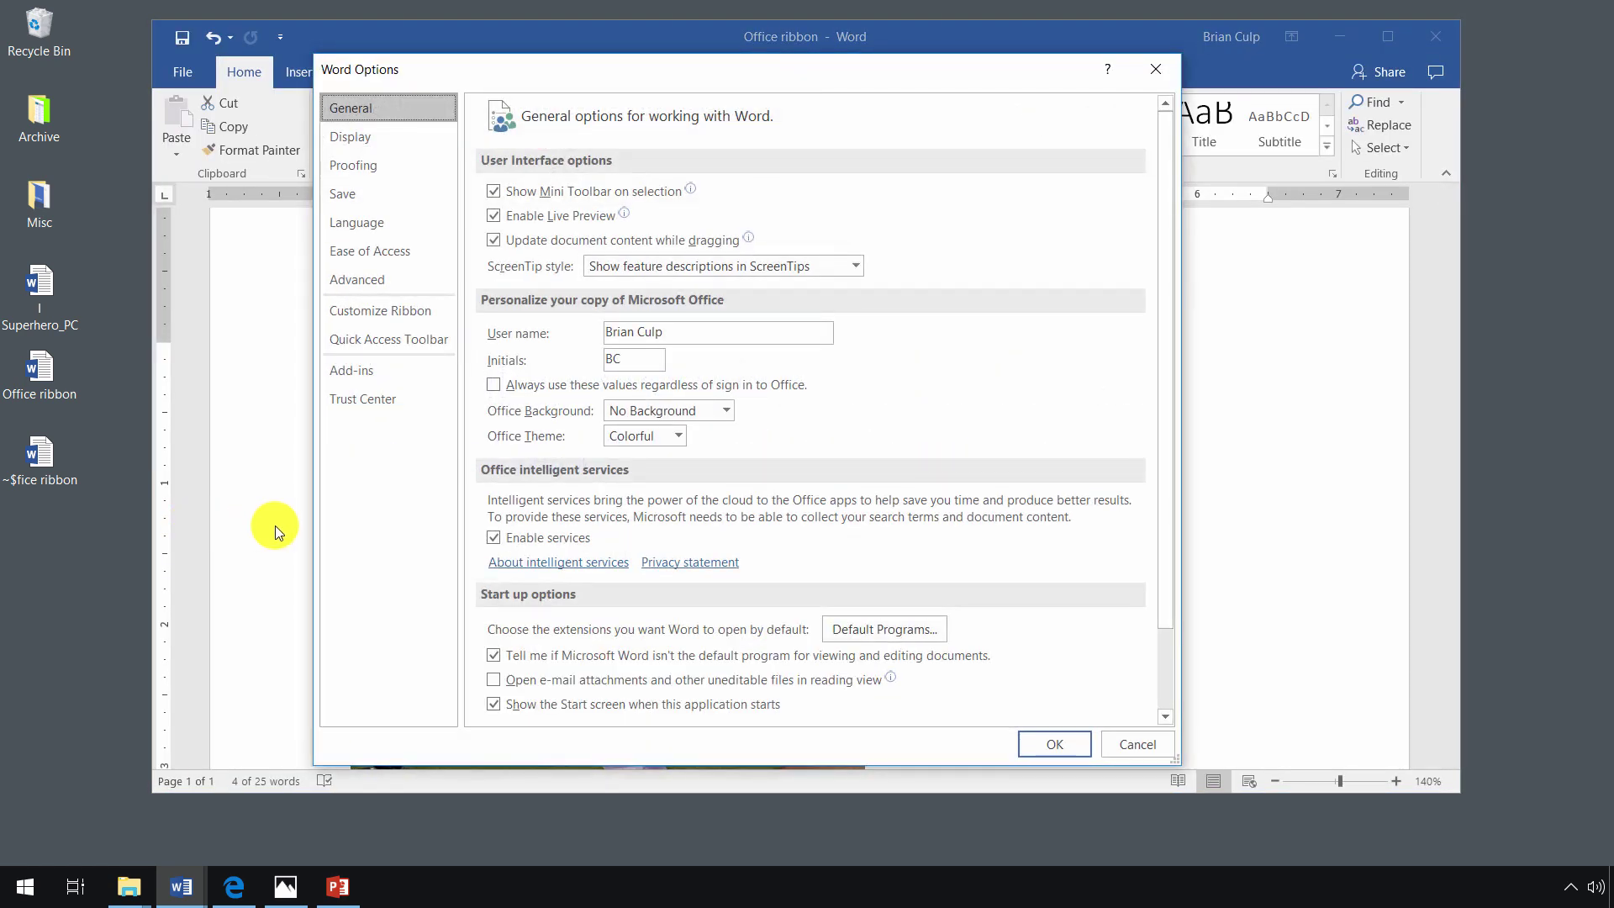
{"action": "left_click", "coordinate": [336, 315]}
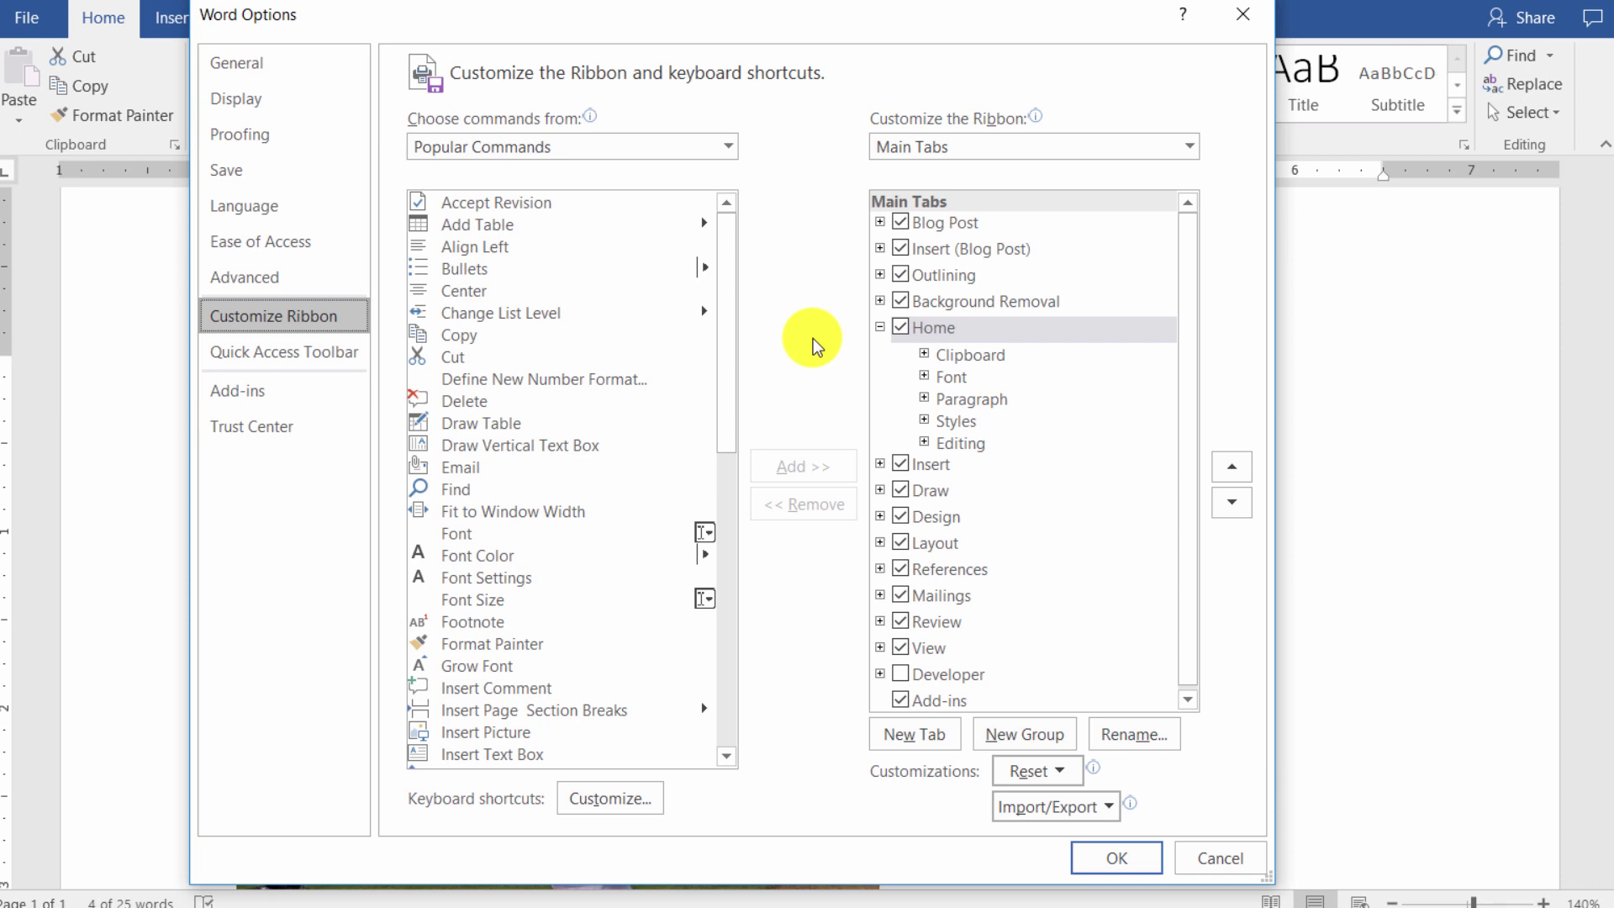
Examine the Clipboard group and the commands available under Commands Not in the Ribbon, File Tab and Main Tabs, then return to Popular Commands.
{"action": "left_click", "coordinate": [953, 354]}
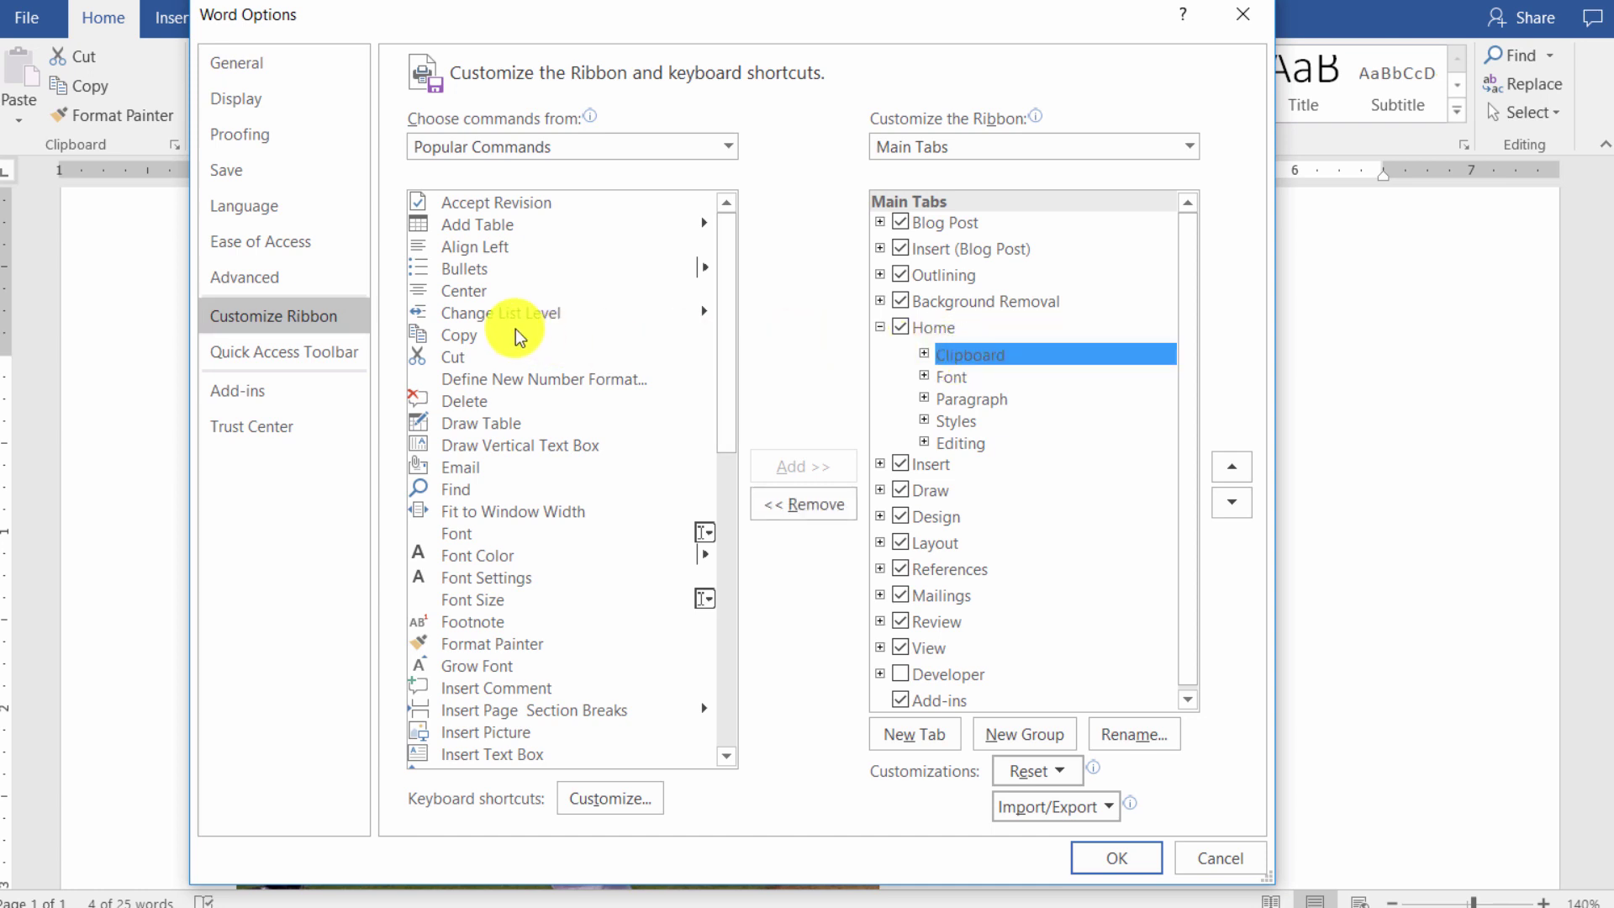
{"action": "left_click", "coordinate": [467, 555]}
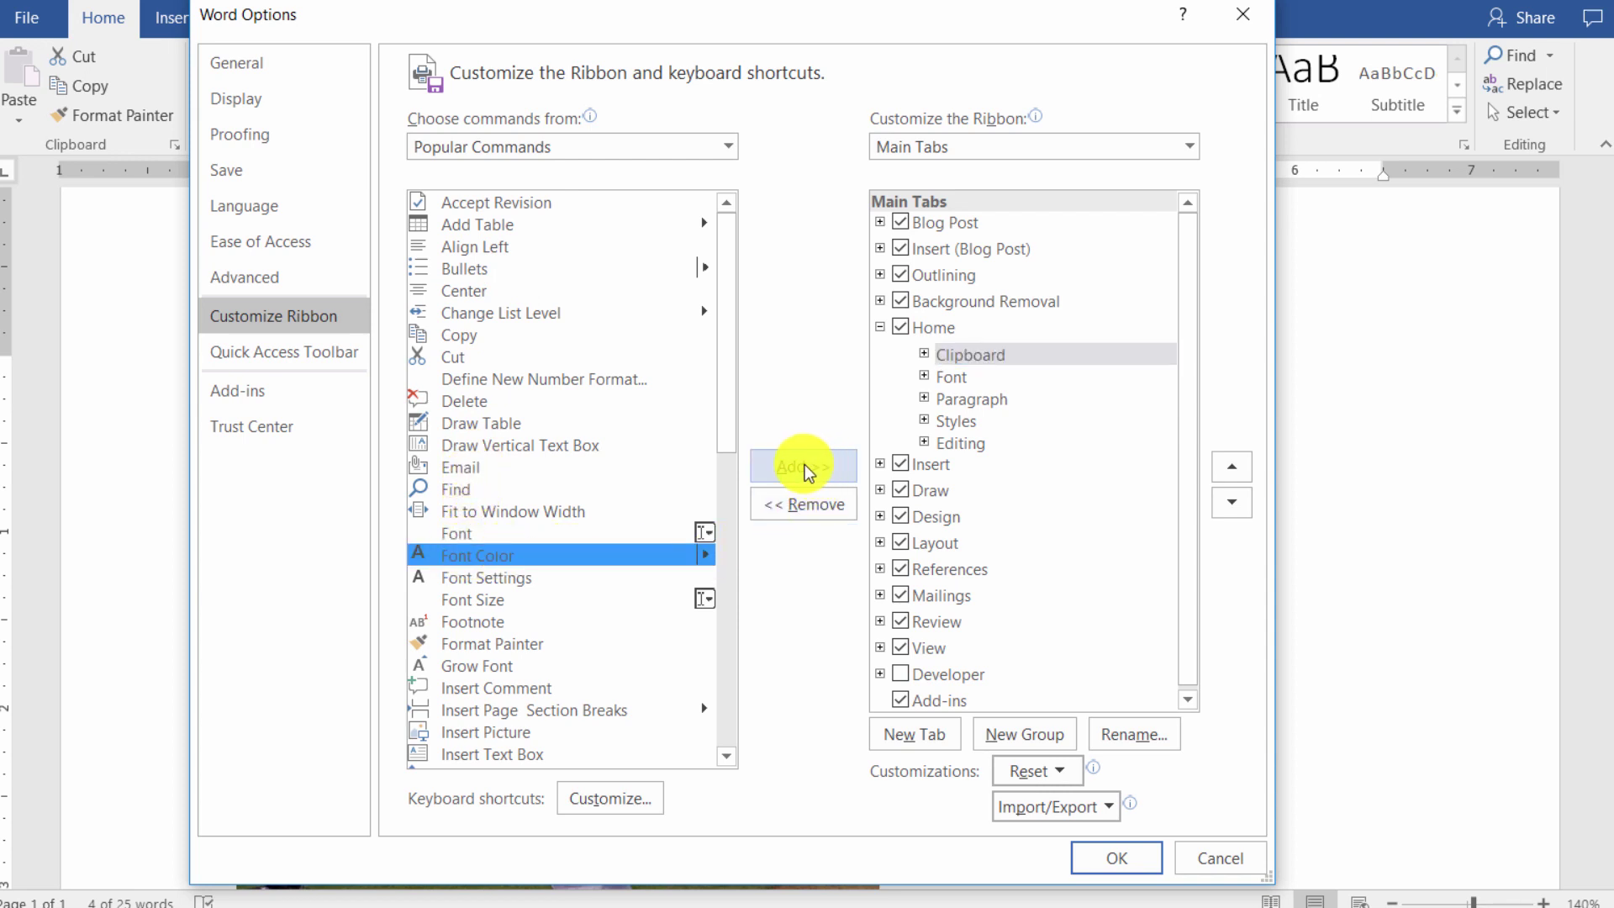
{"action": "left_click", "coordinate": [516, 154]}
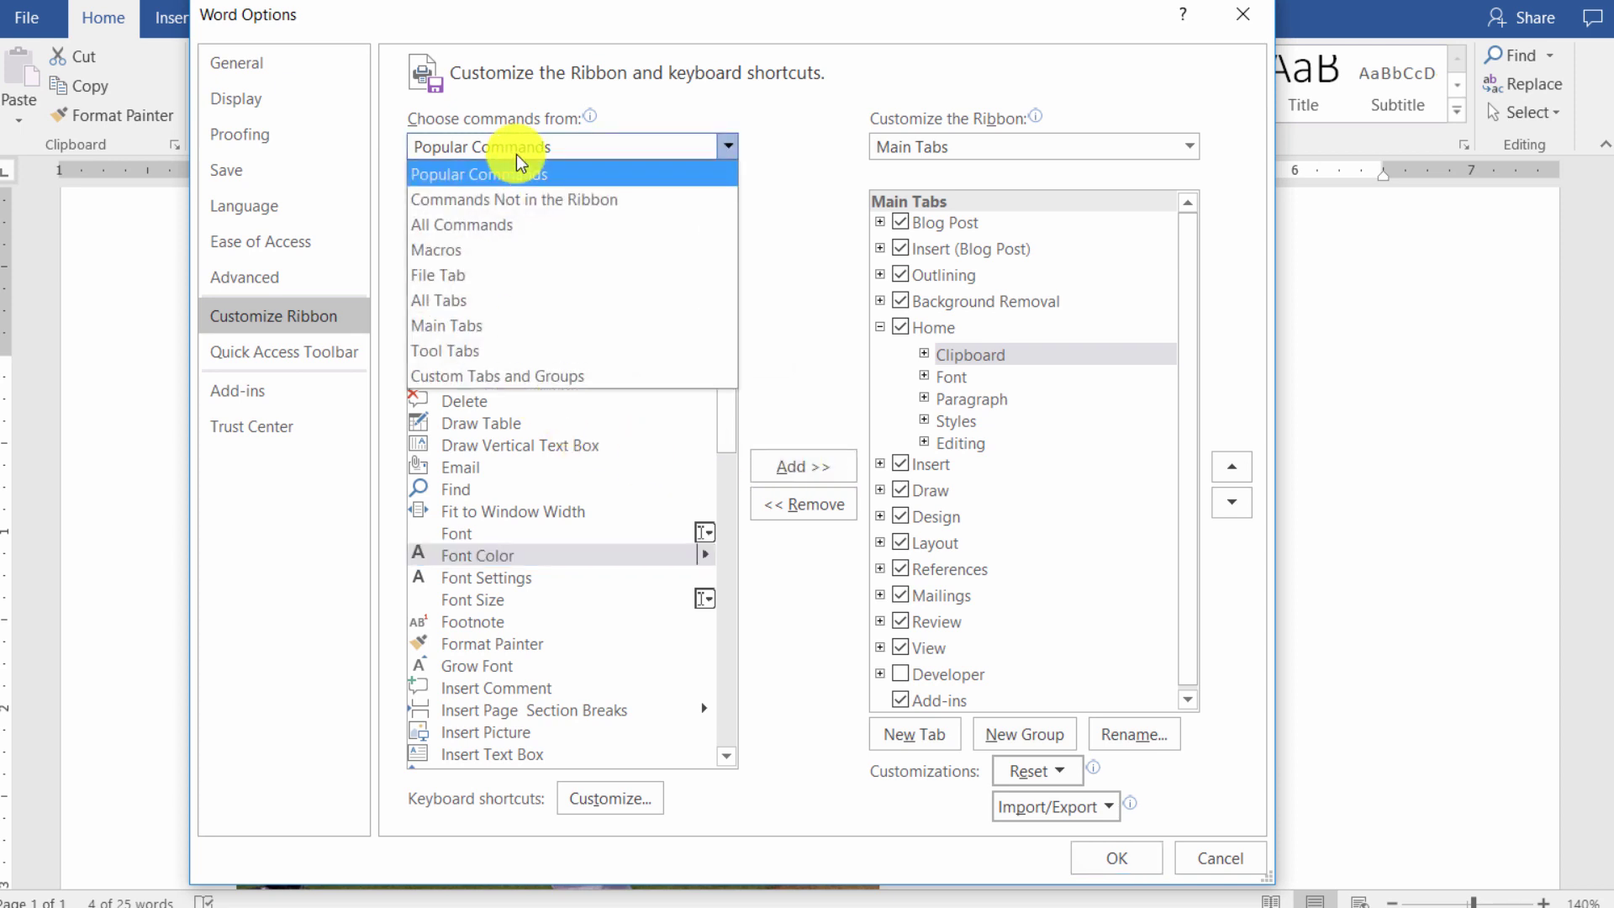
{"action": "left_click", "coordinate": [516, 198]}
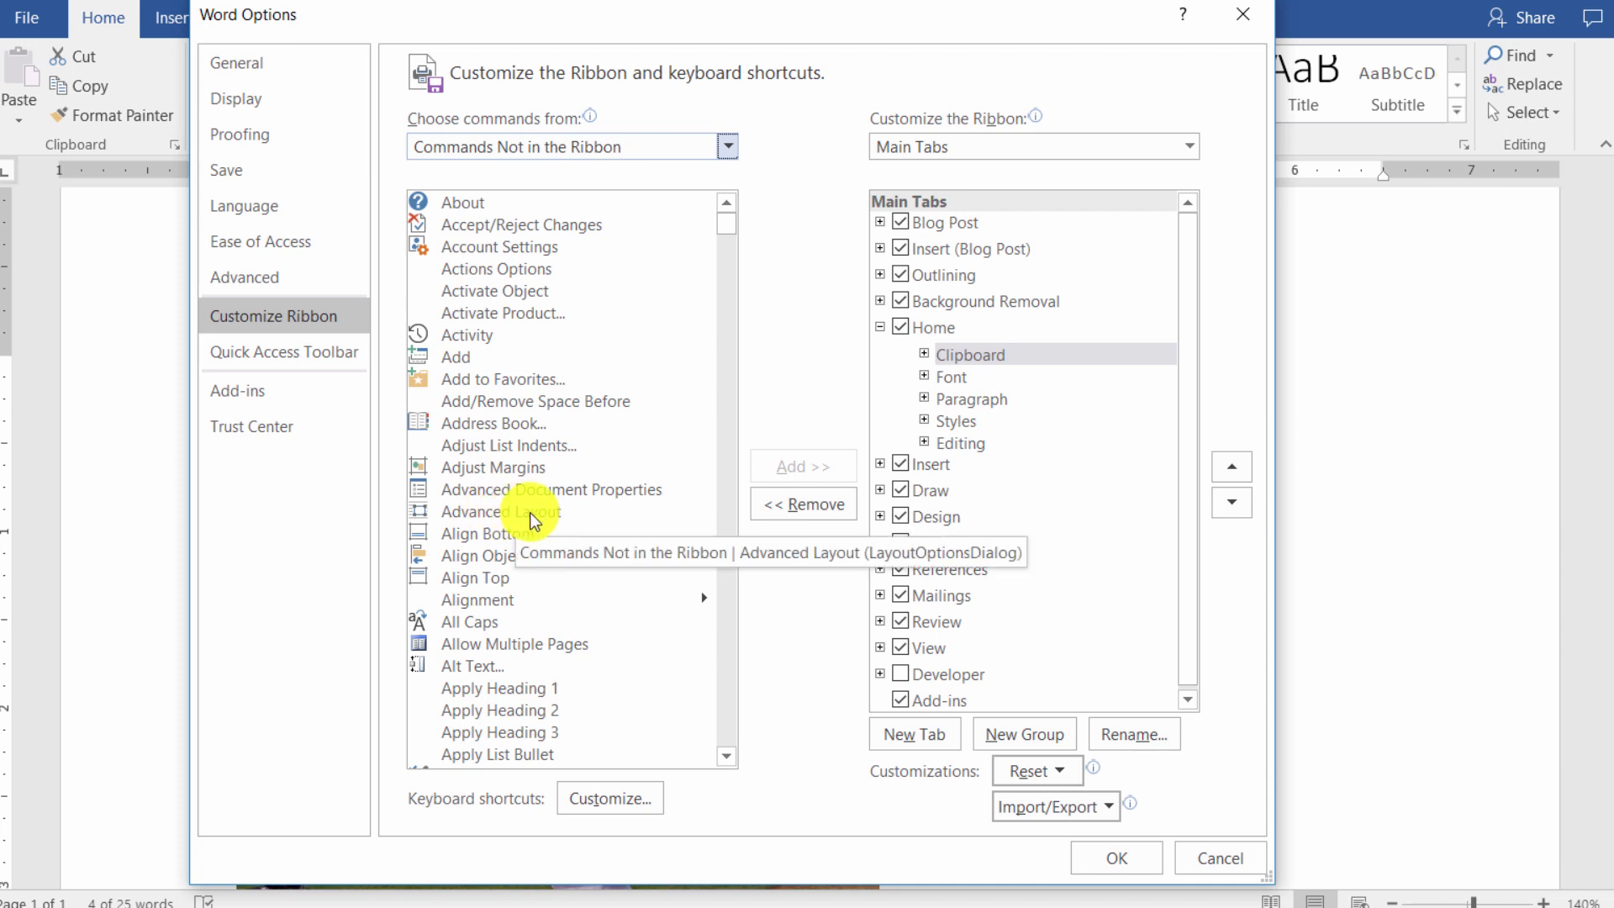
{"action": "left_click", "coordinate": [542, 146]}
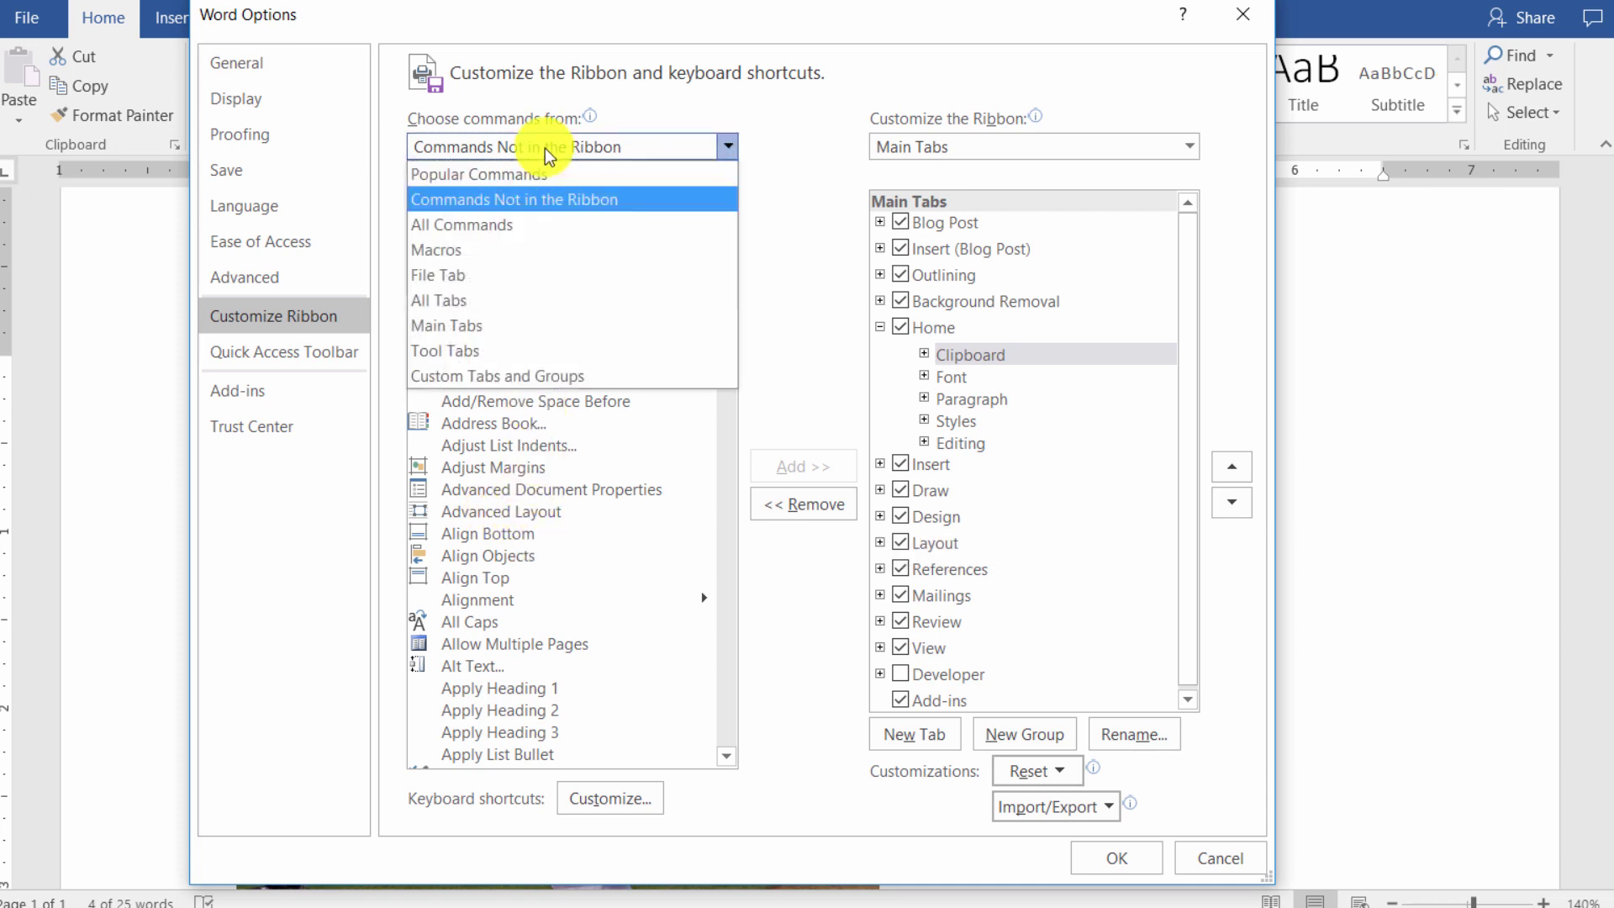
{"action": "left_click", "coordinate": [516, 276]}
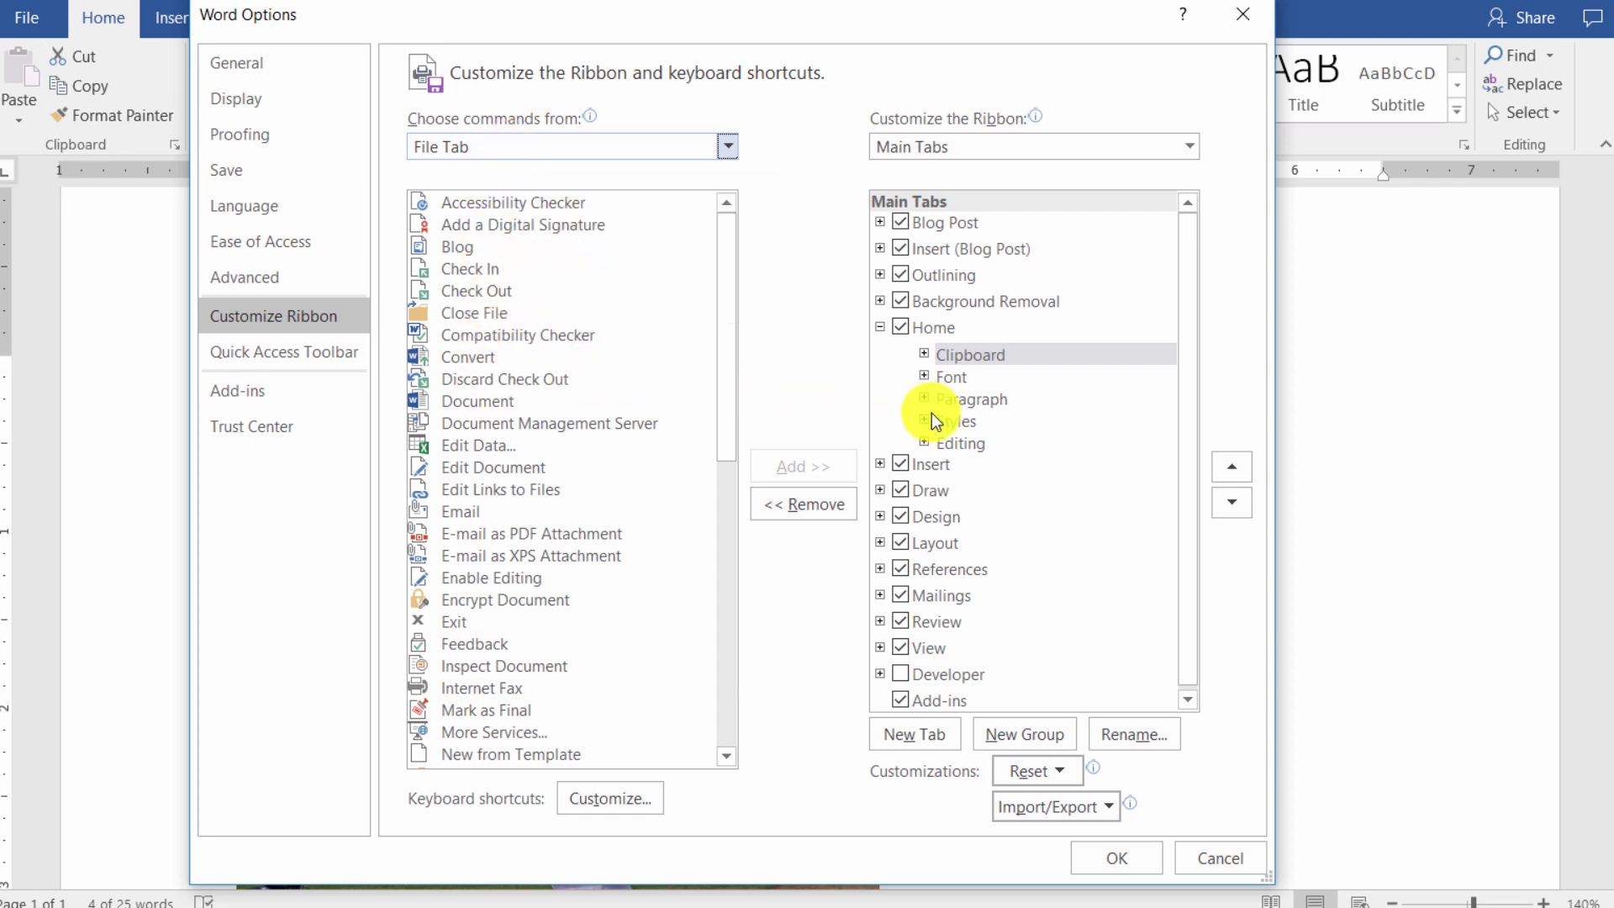
{"action": "left_click", "coordinate": [609, 150]}
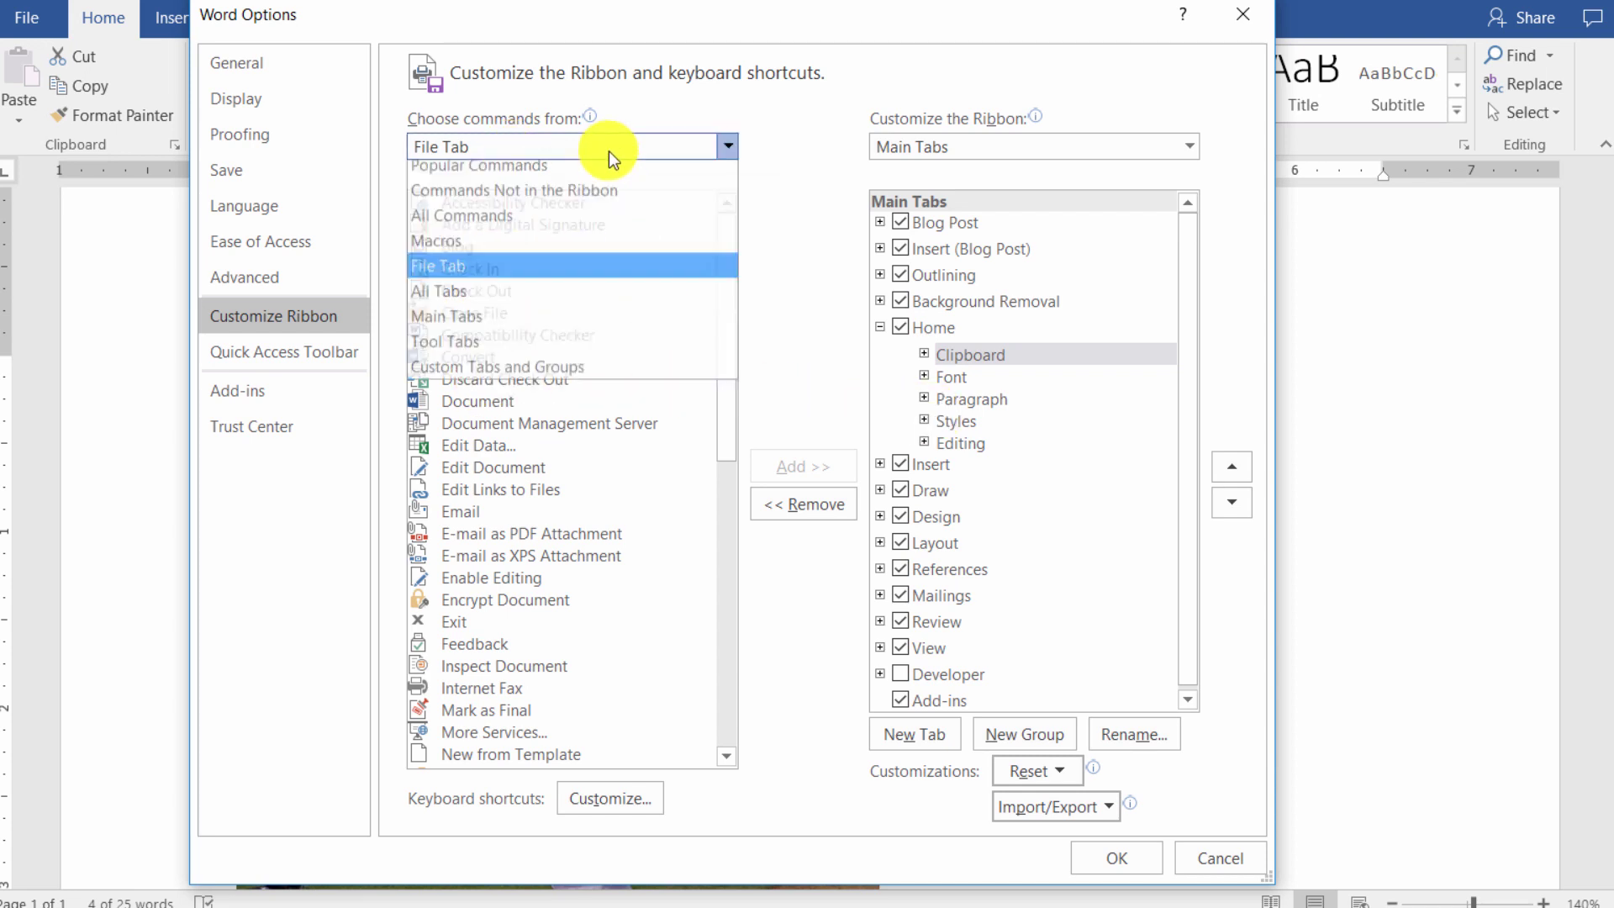
{"action": "left_click", "coordinate": [569, 328]}
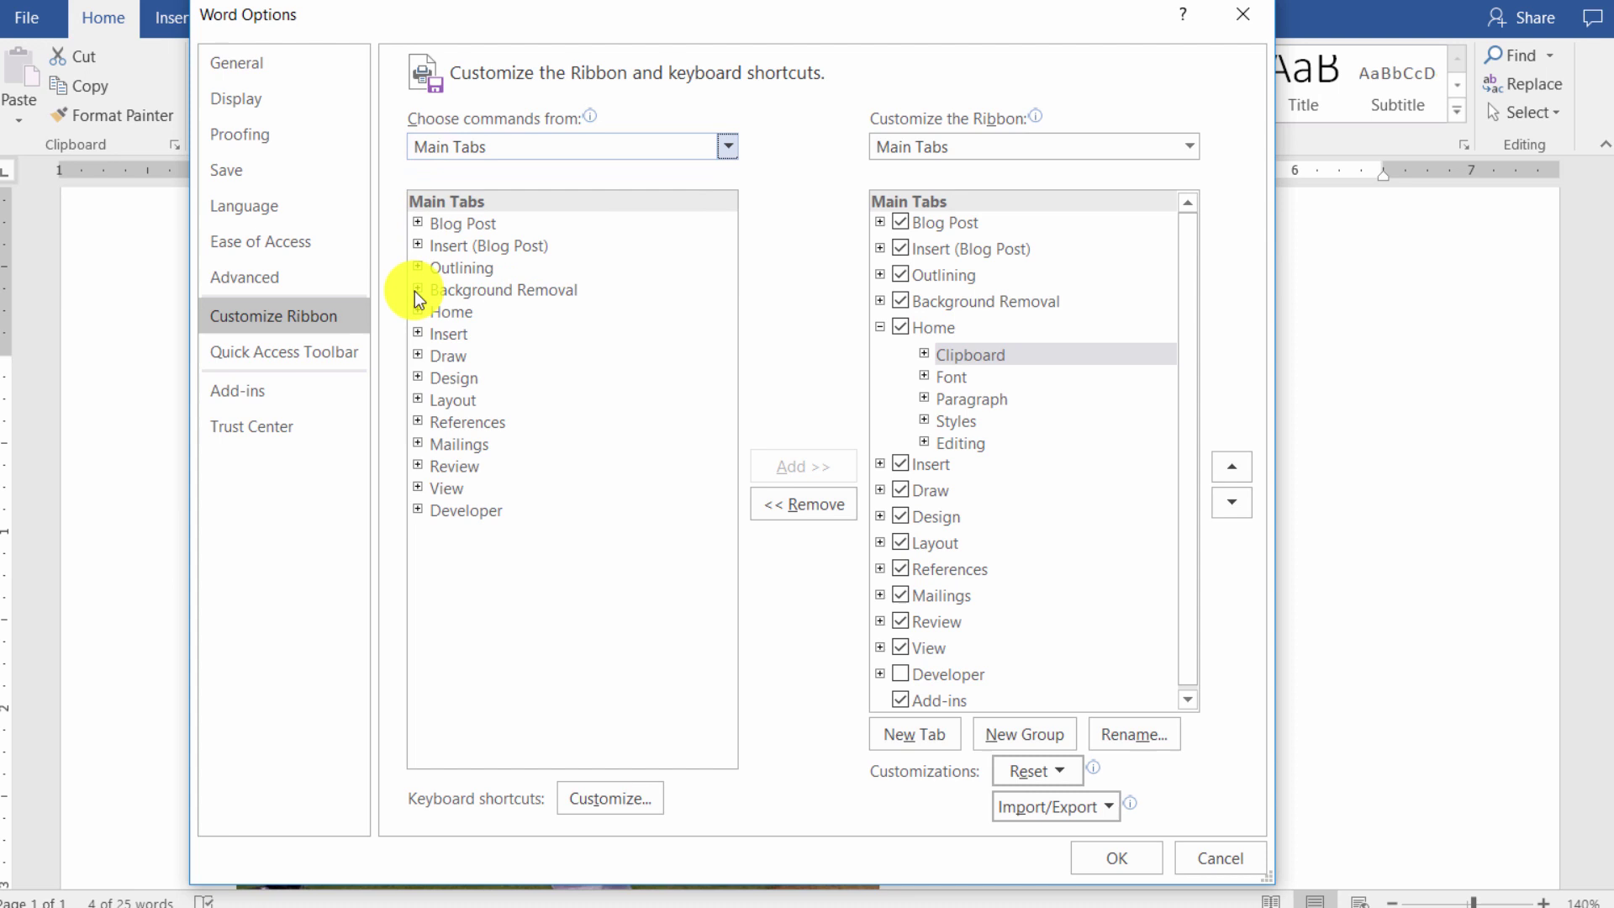
{"action": "left_click", "coordinate": [418, 312]}
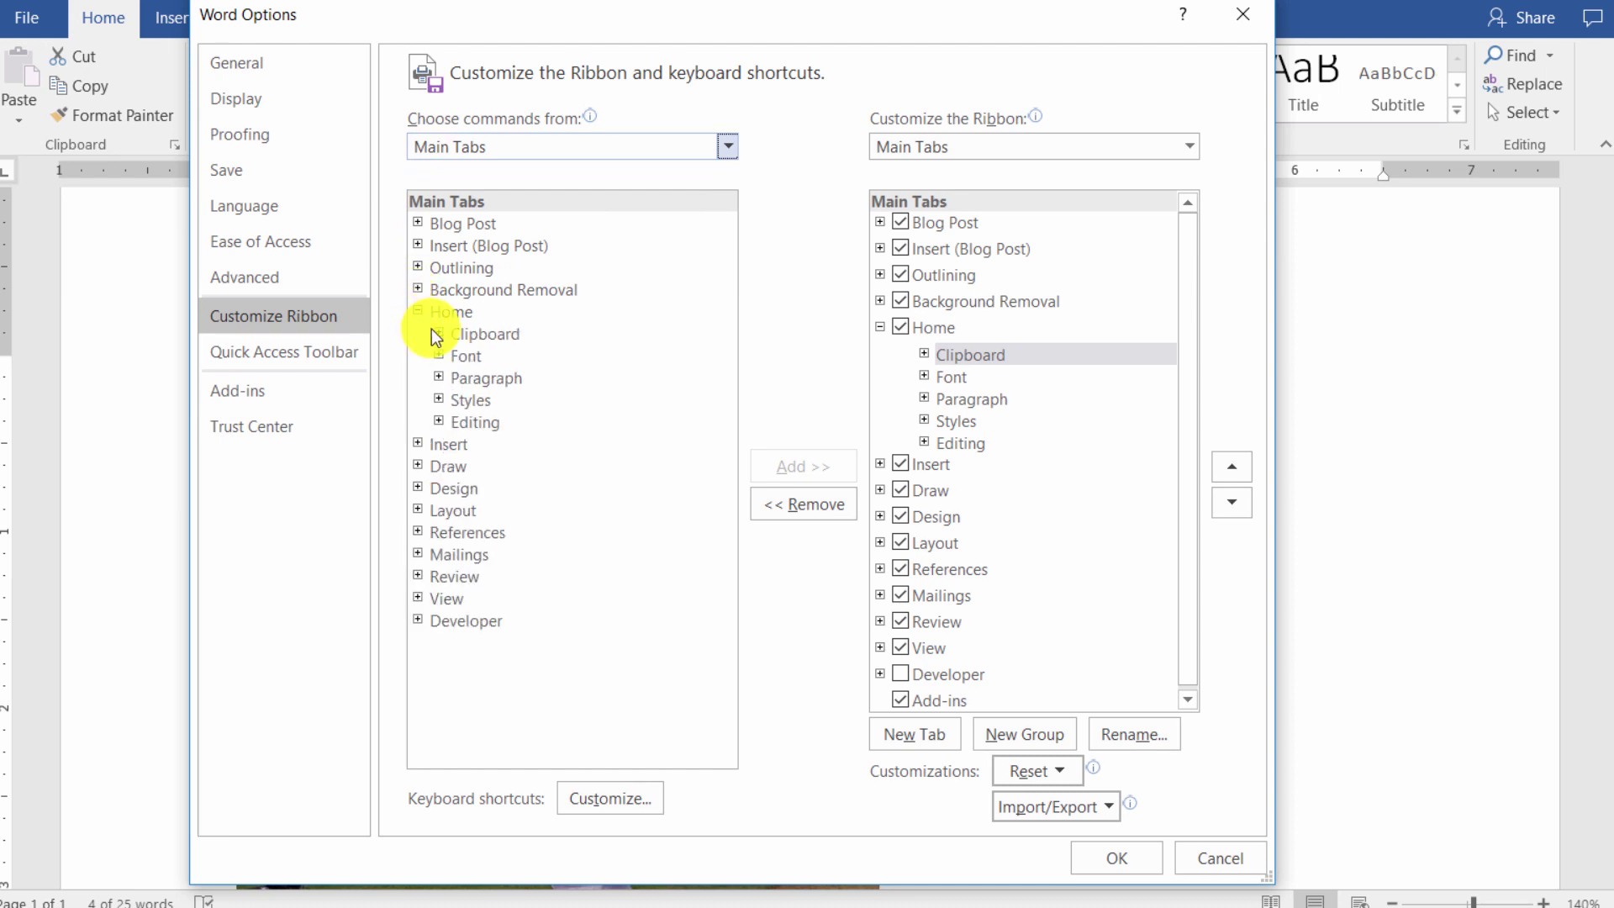
{"action": "left_click", "coordinate": [438, 333]}
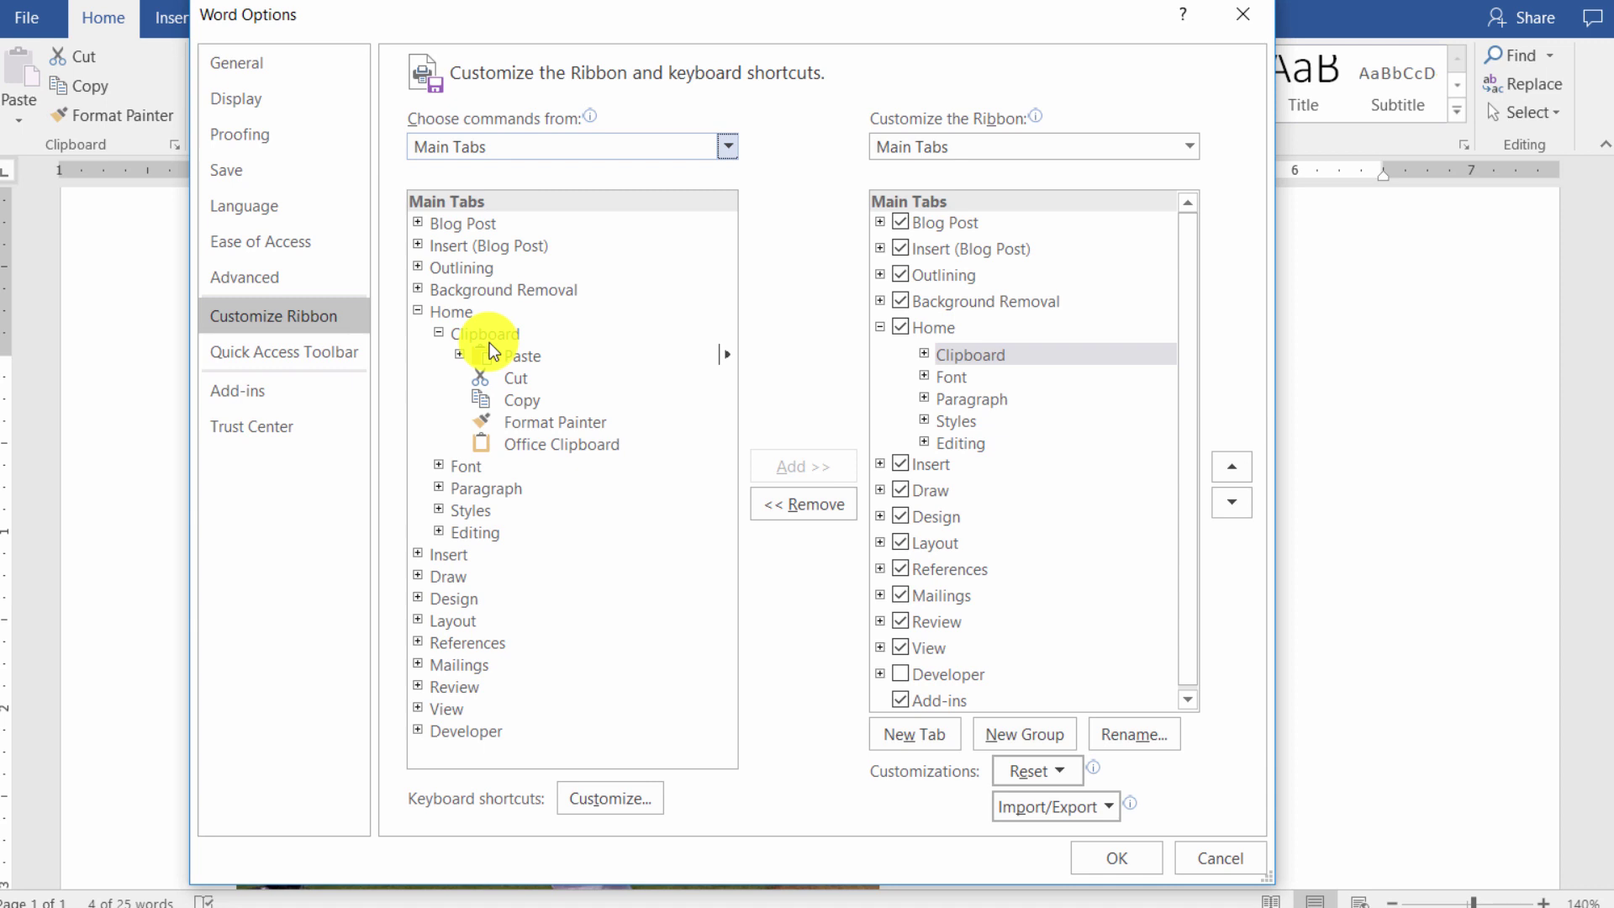
{"action": "left_click", "coordinate": [516, 140]}
{"action": "left_click", "coordinate": [511, 163]}
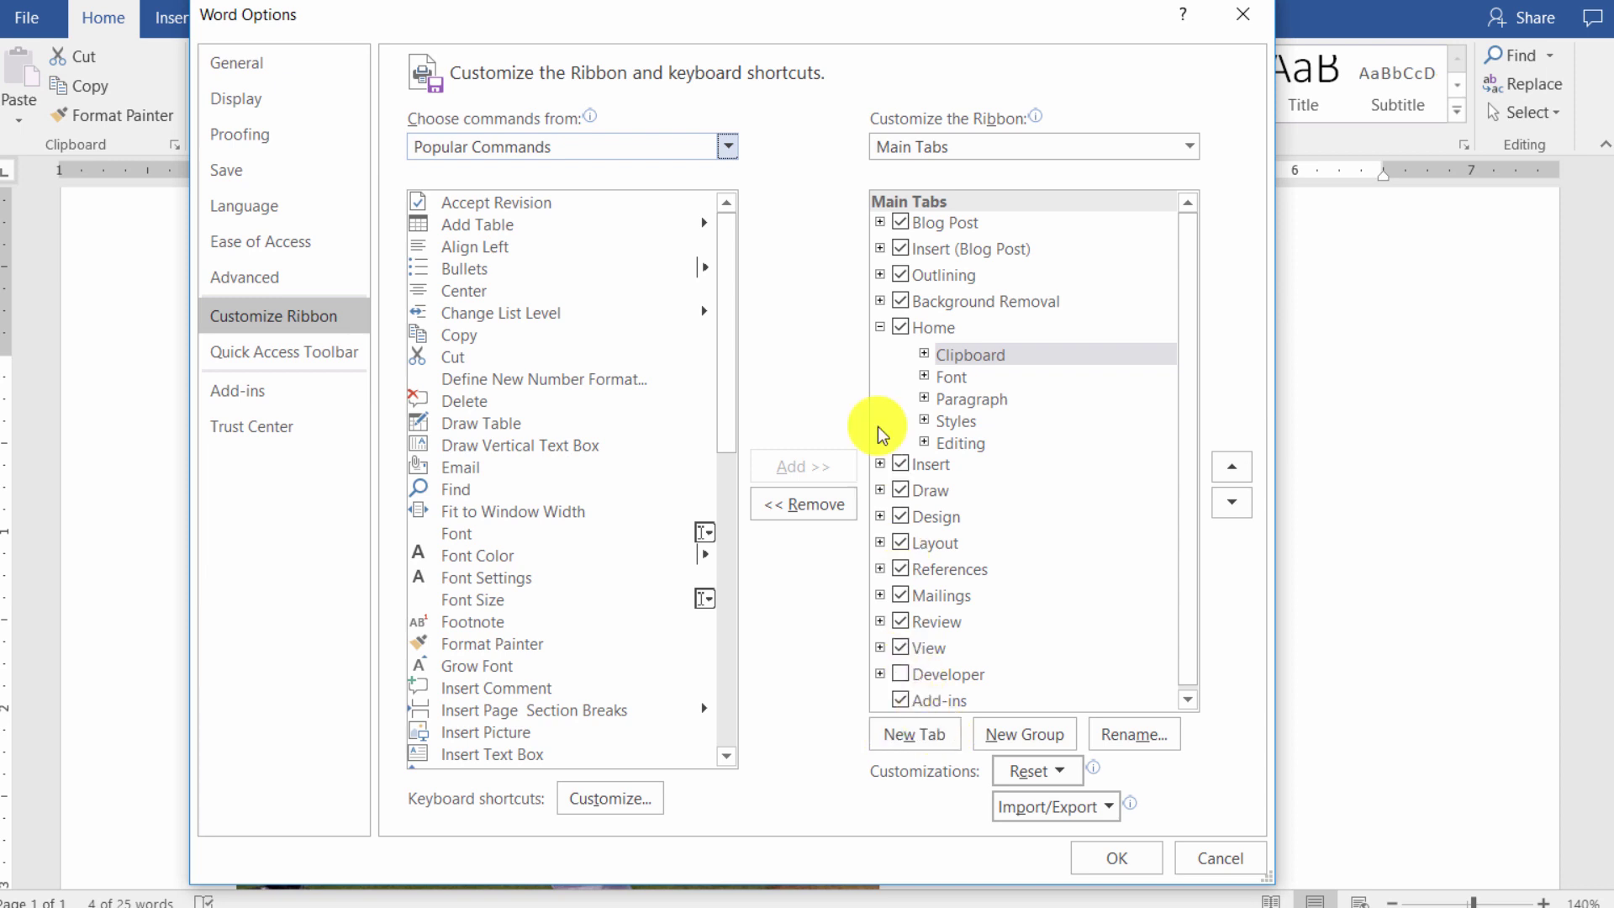
Create a custom ribbon tab after the Home tab and rename it with the person's first name.
{"action": "left_click", "coordinate": [879, 328]}
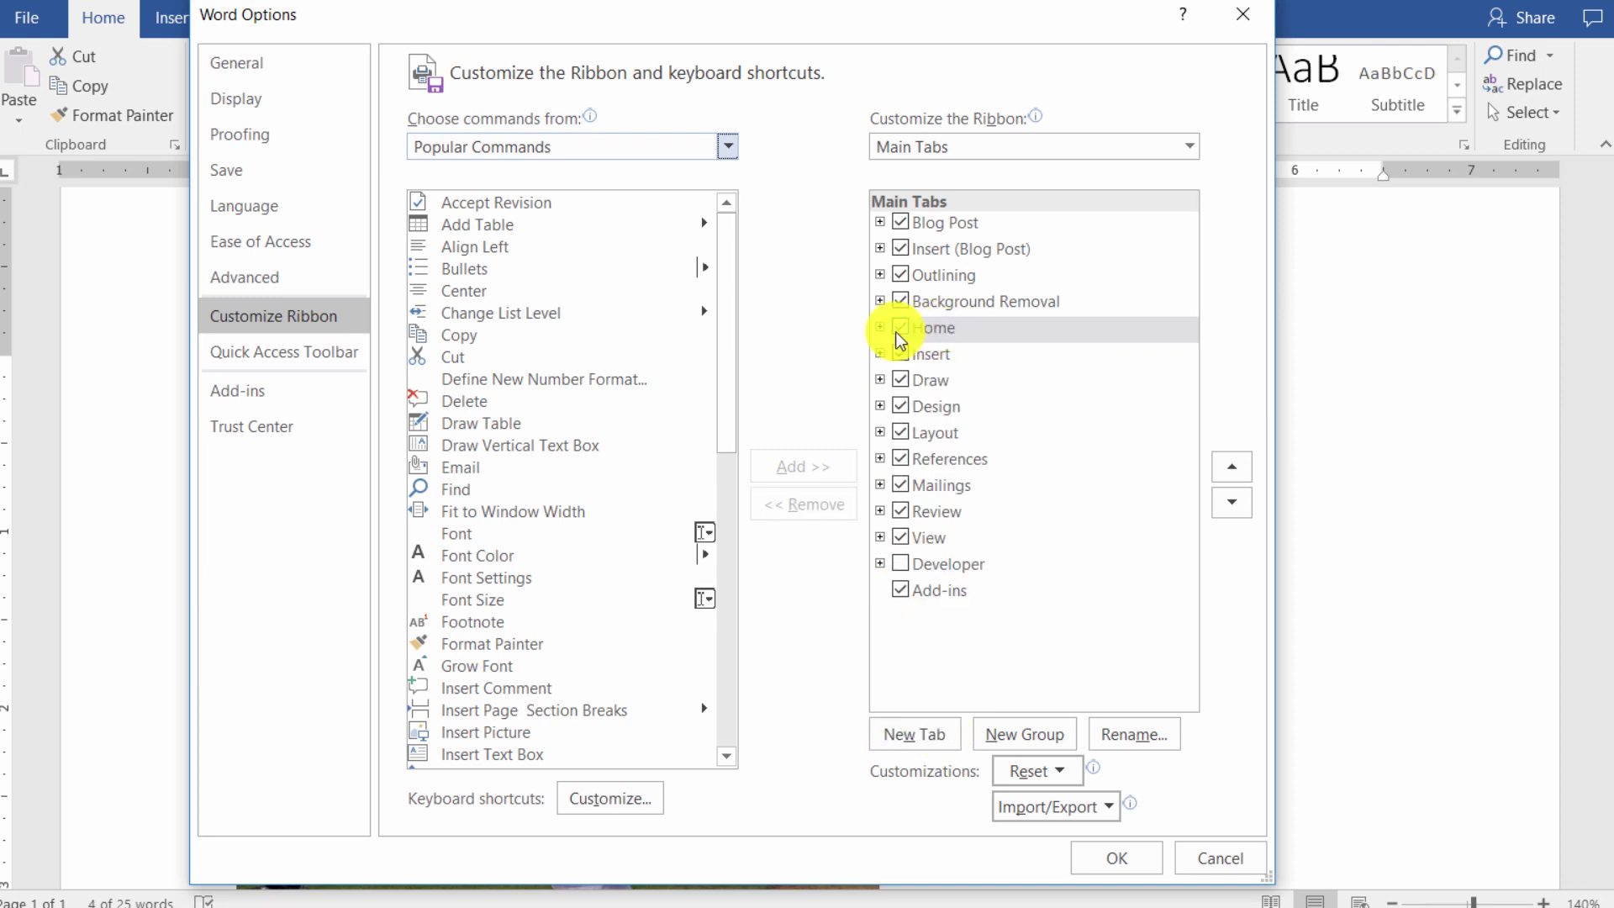
{"action": "left_click", "coordinate": [936, 742]}
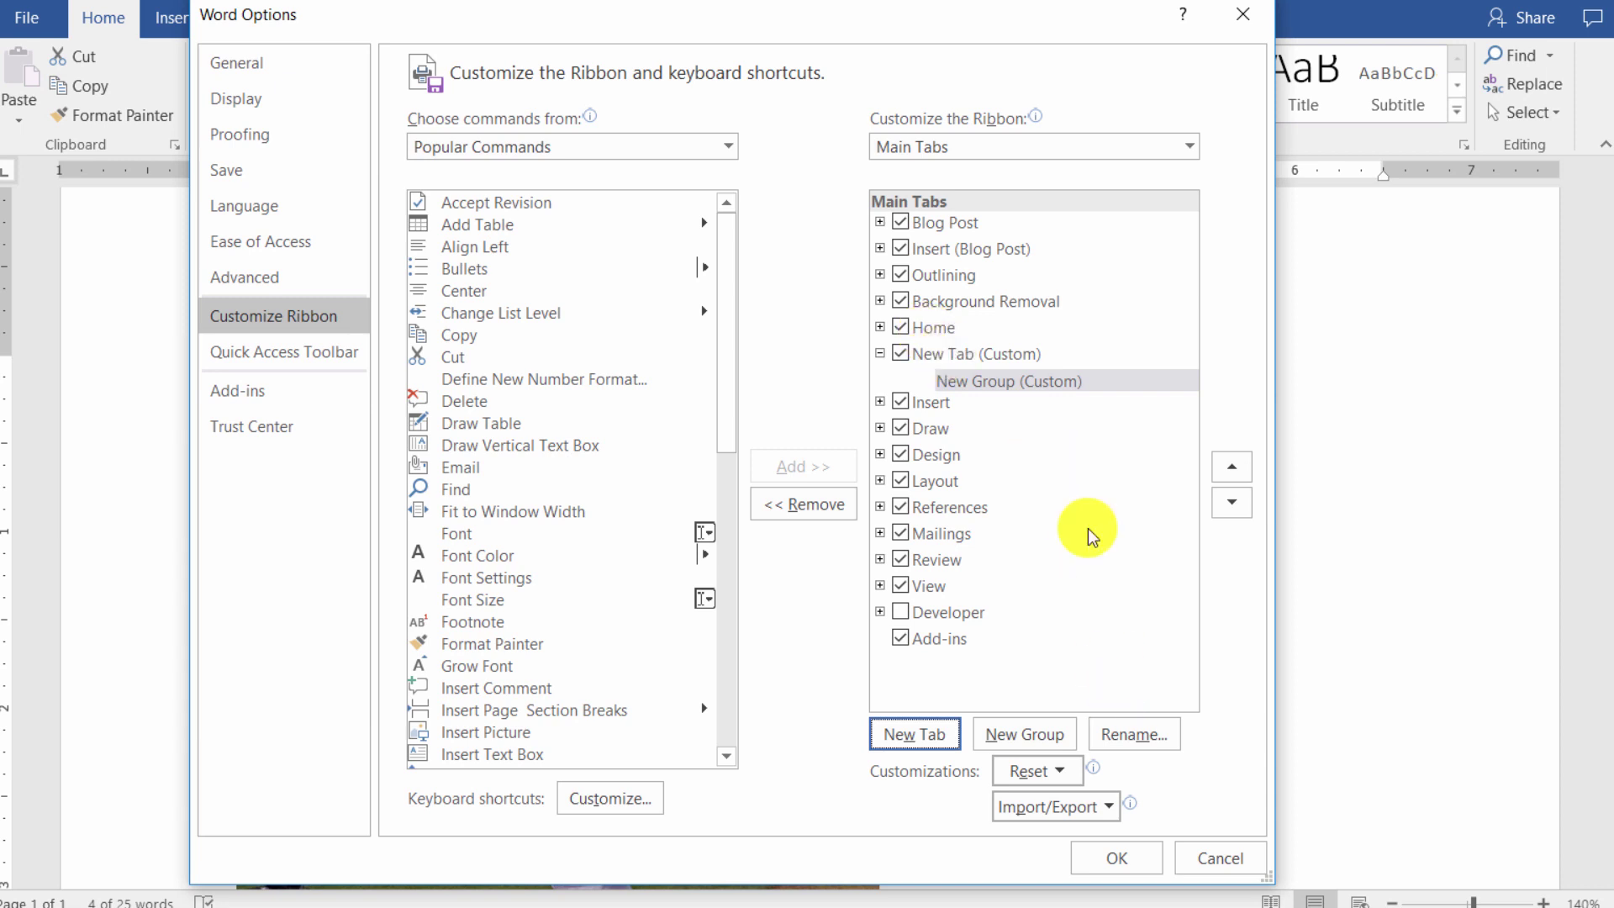
{"action": "left_click", "coordinate": [990, 356]}
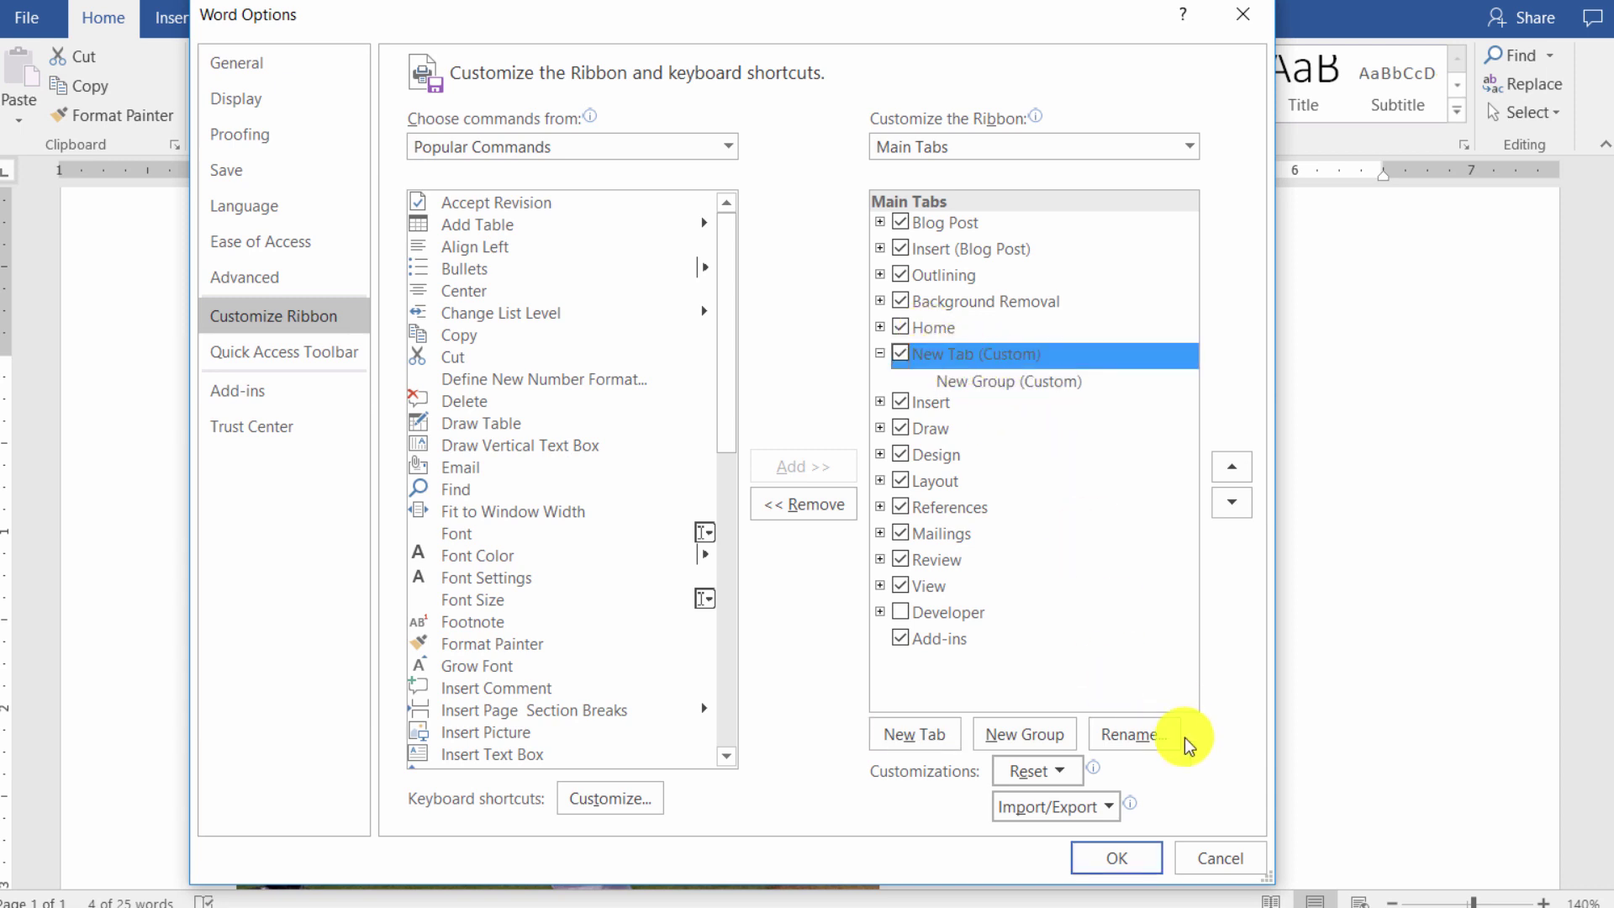
{"action": "left_click", "coordinate": [1164, 733]}
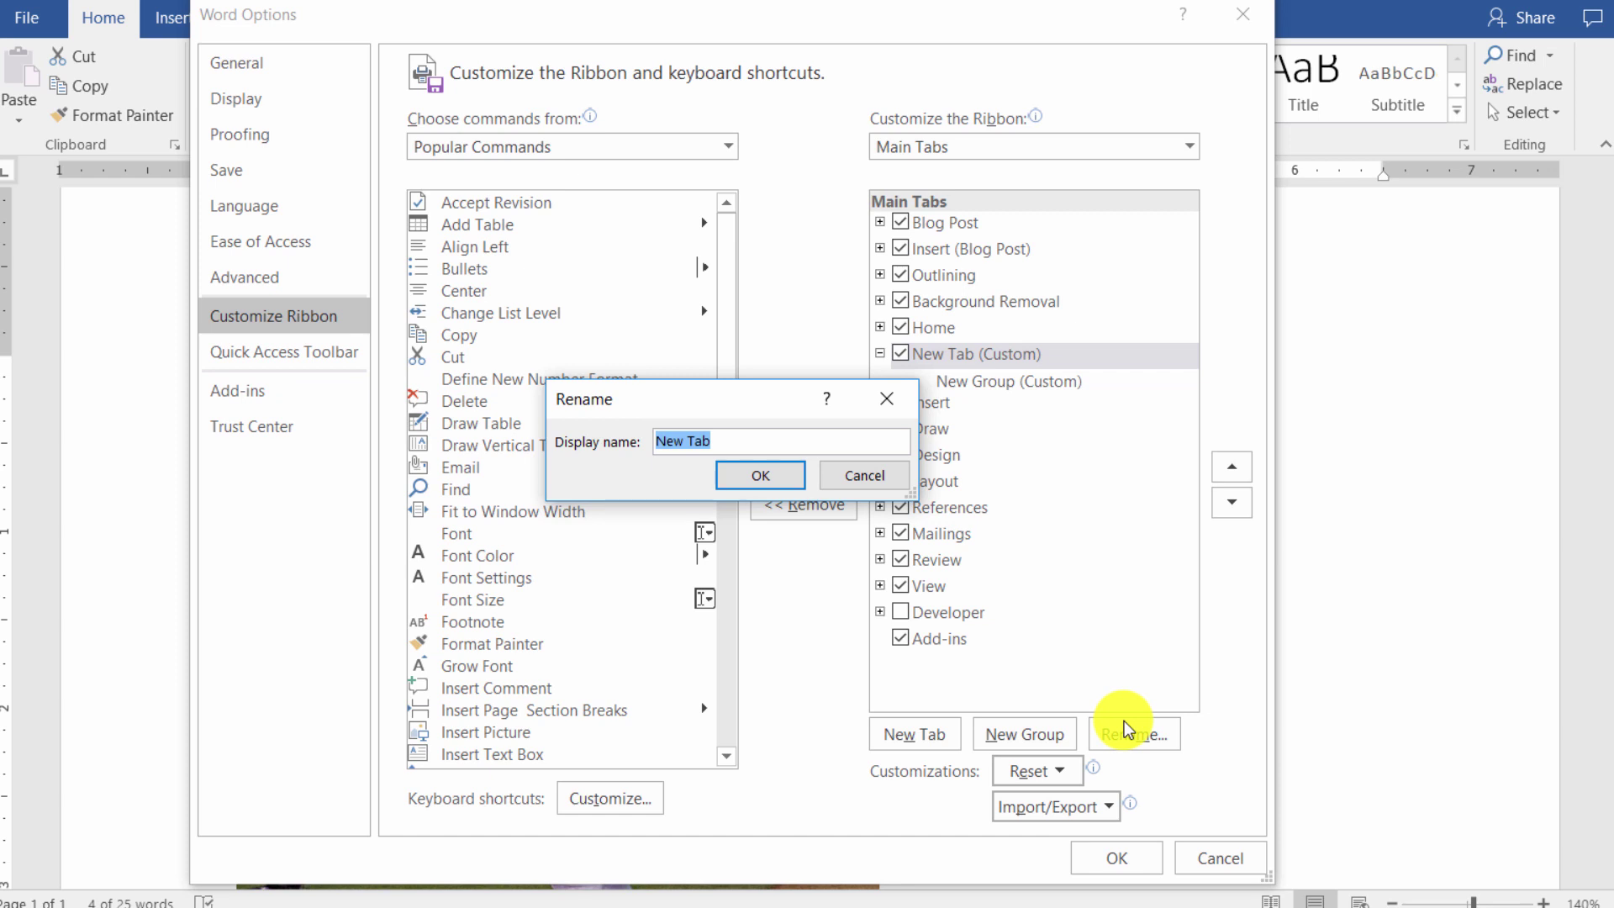
{"action": "key", "text": "BackSpace"}
{"action": "type", "text": "Brian"}
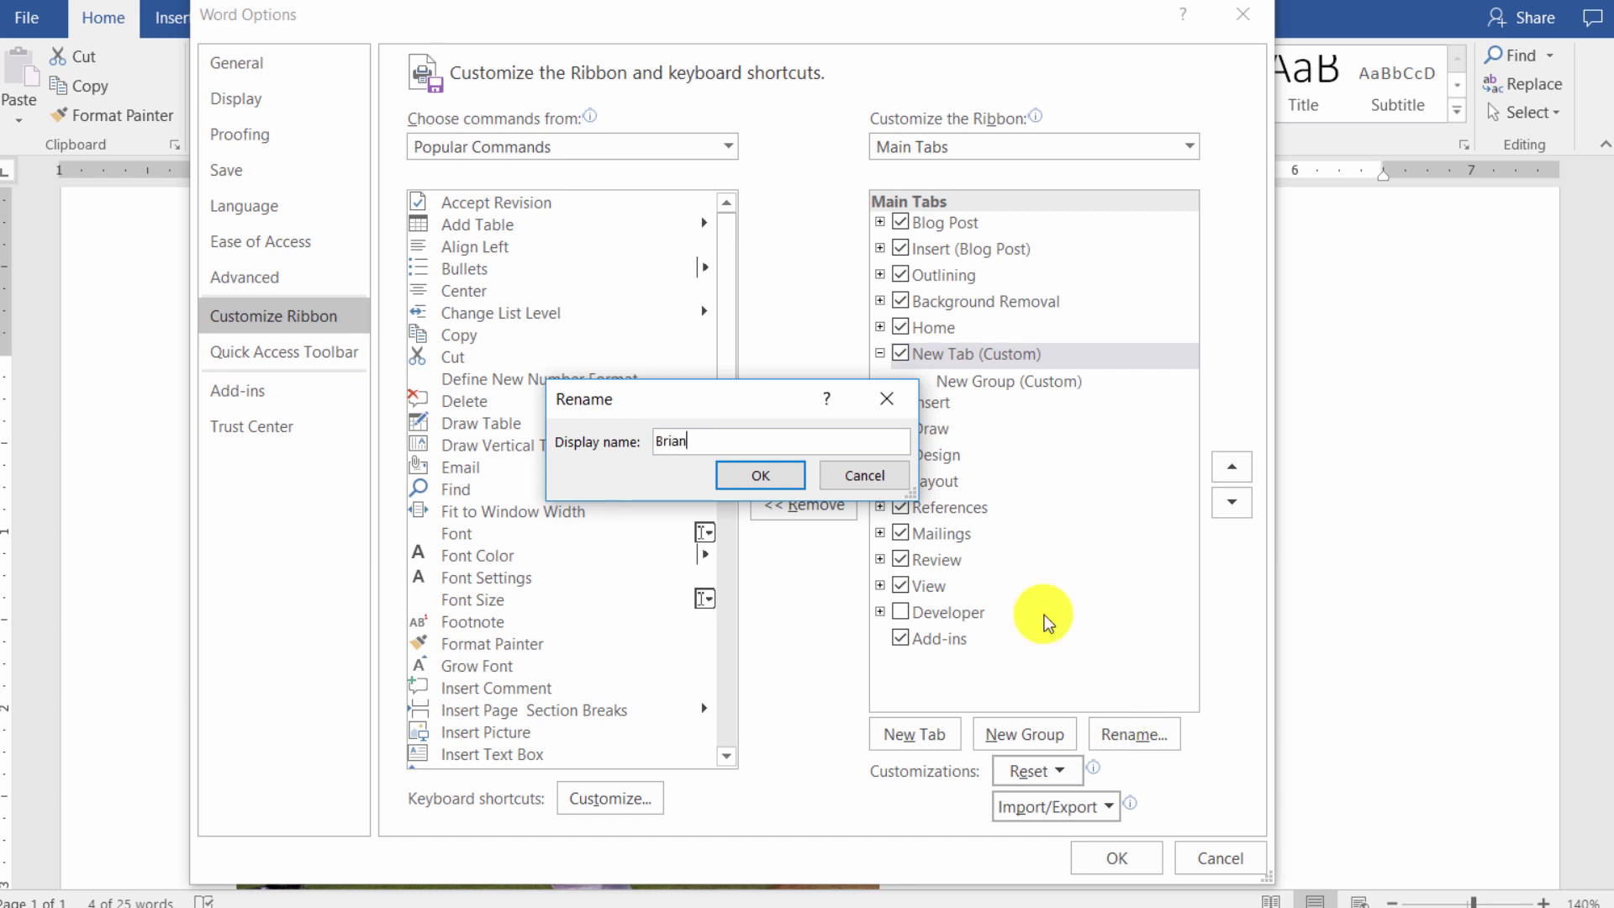
{"action": "left_click", "coordinate": [760, 478]}
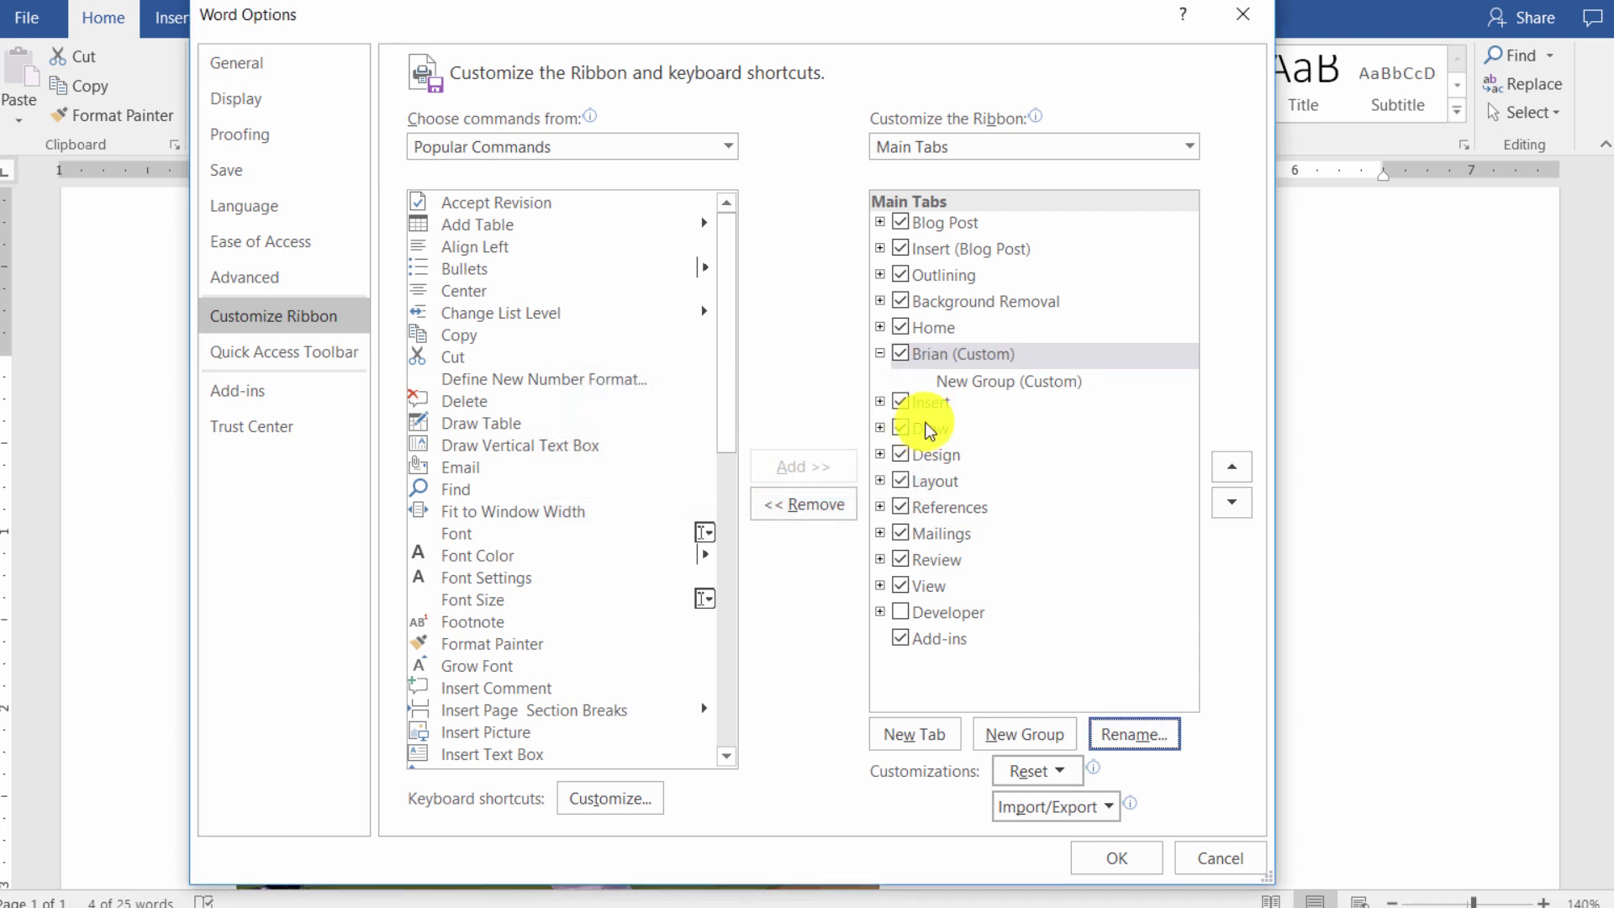
Rename the new tab's group as Custom and add the Center command to it.
{"action": "left_click", "coordinate": [967, 382]}
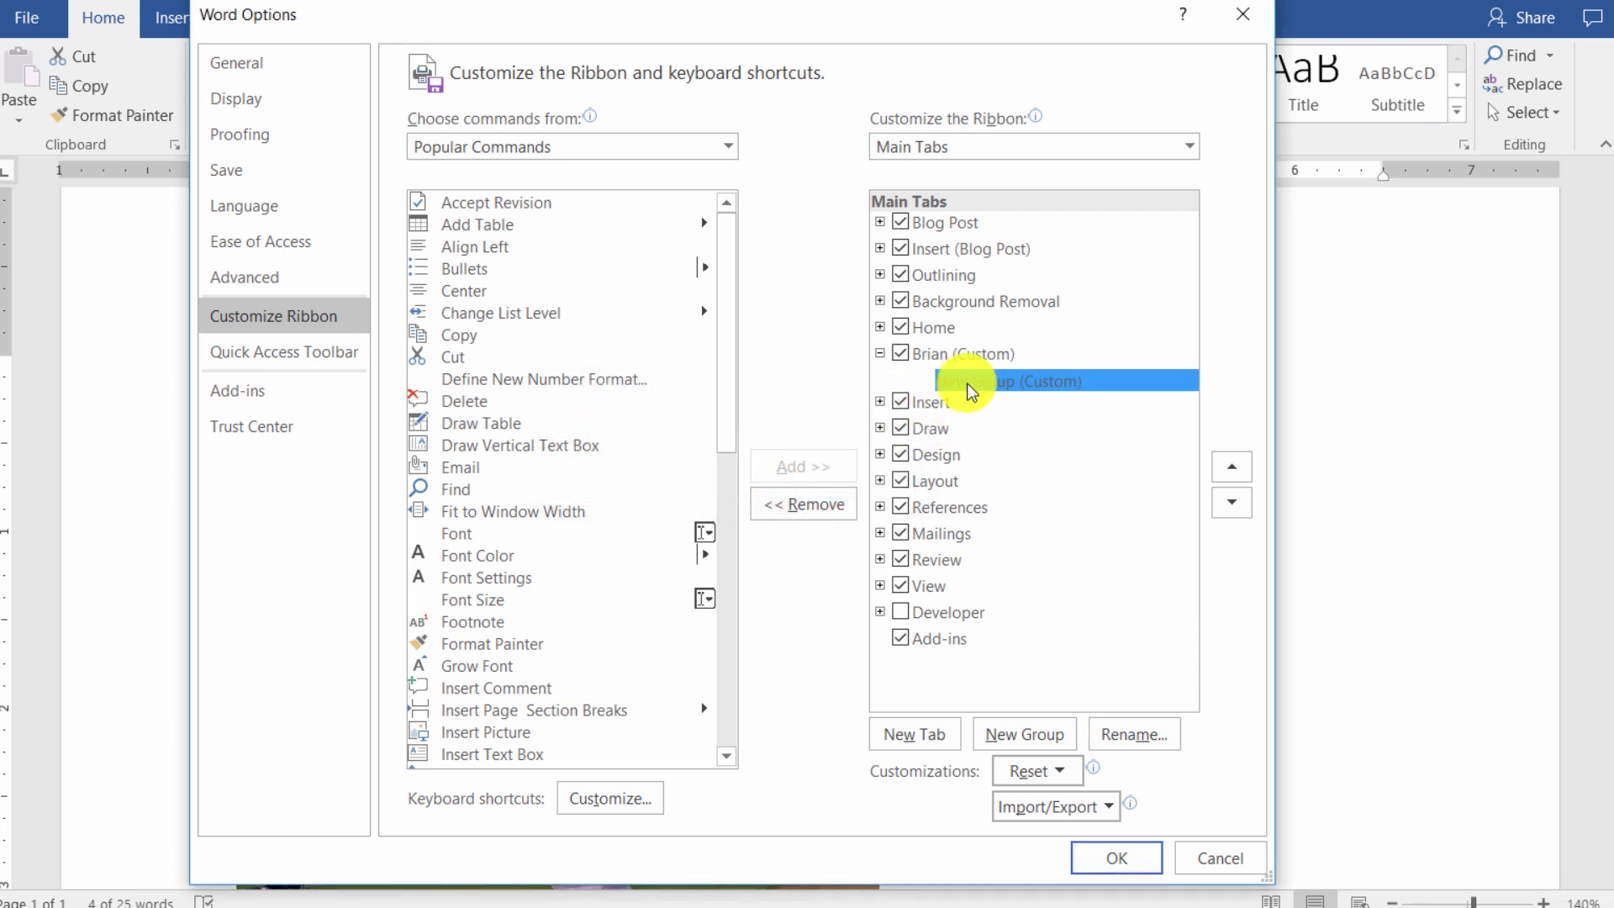
{"action": "left_click", "coordinate": [1128, 733]}
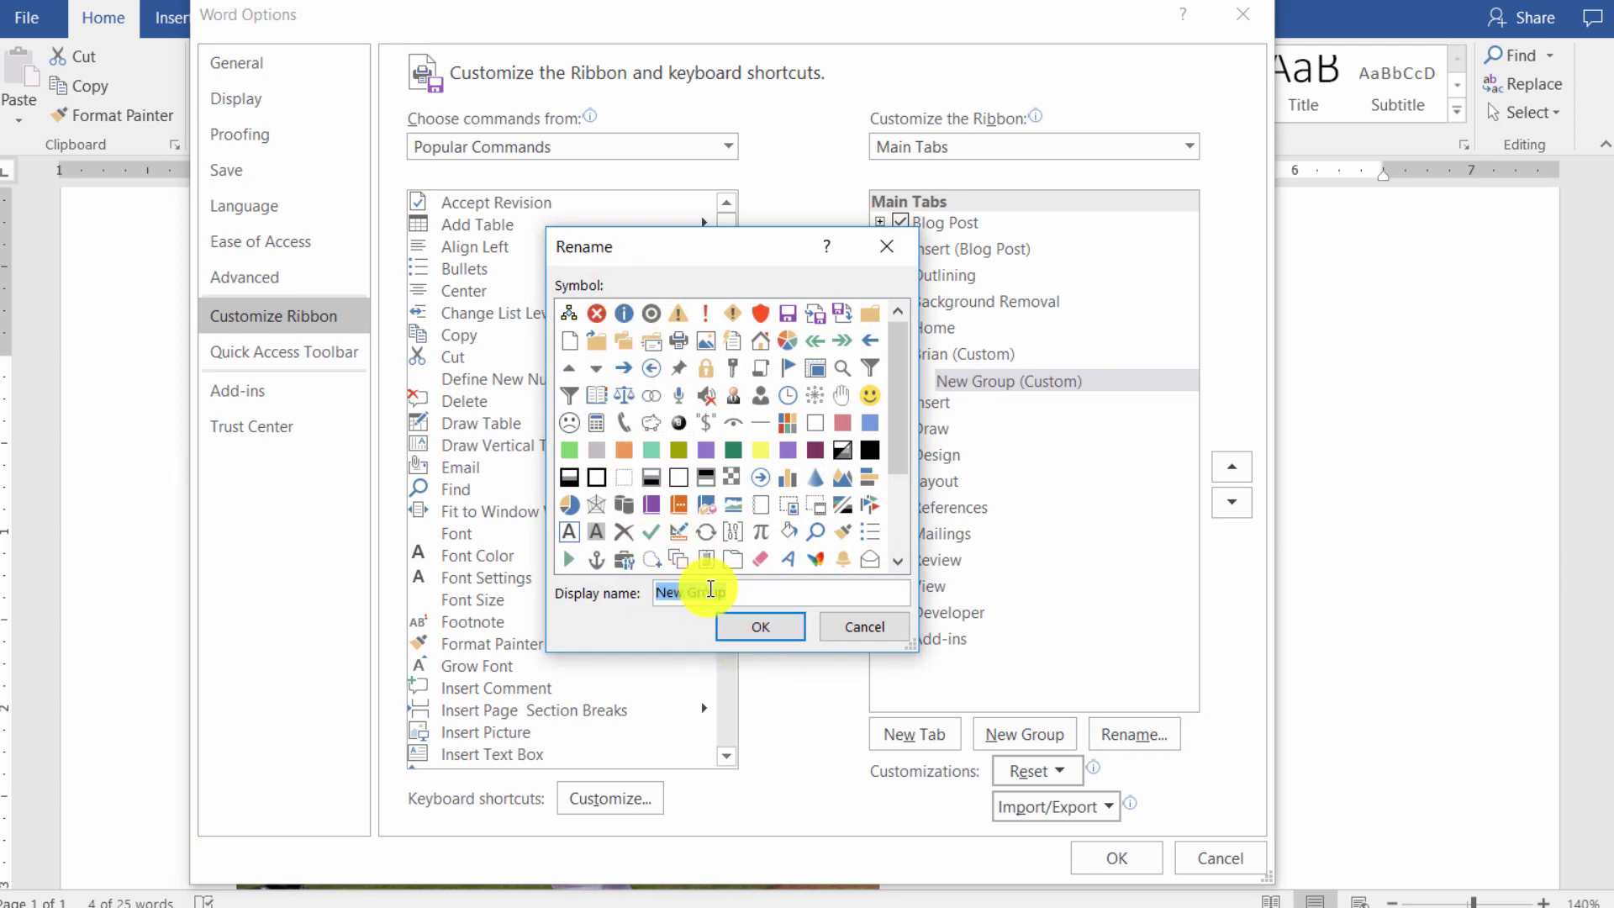
{"action": "type", "text": "Custom"}
{"action": "key", "text": "Return"}
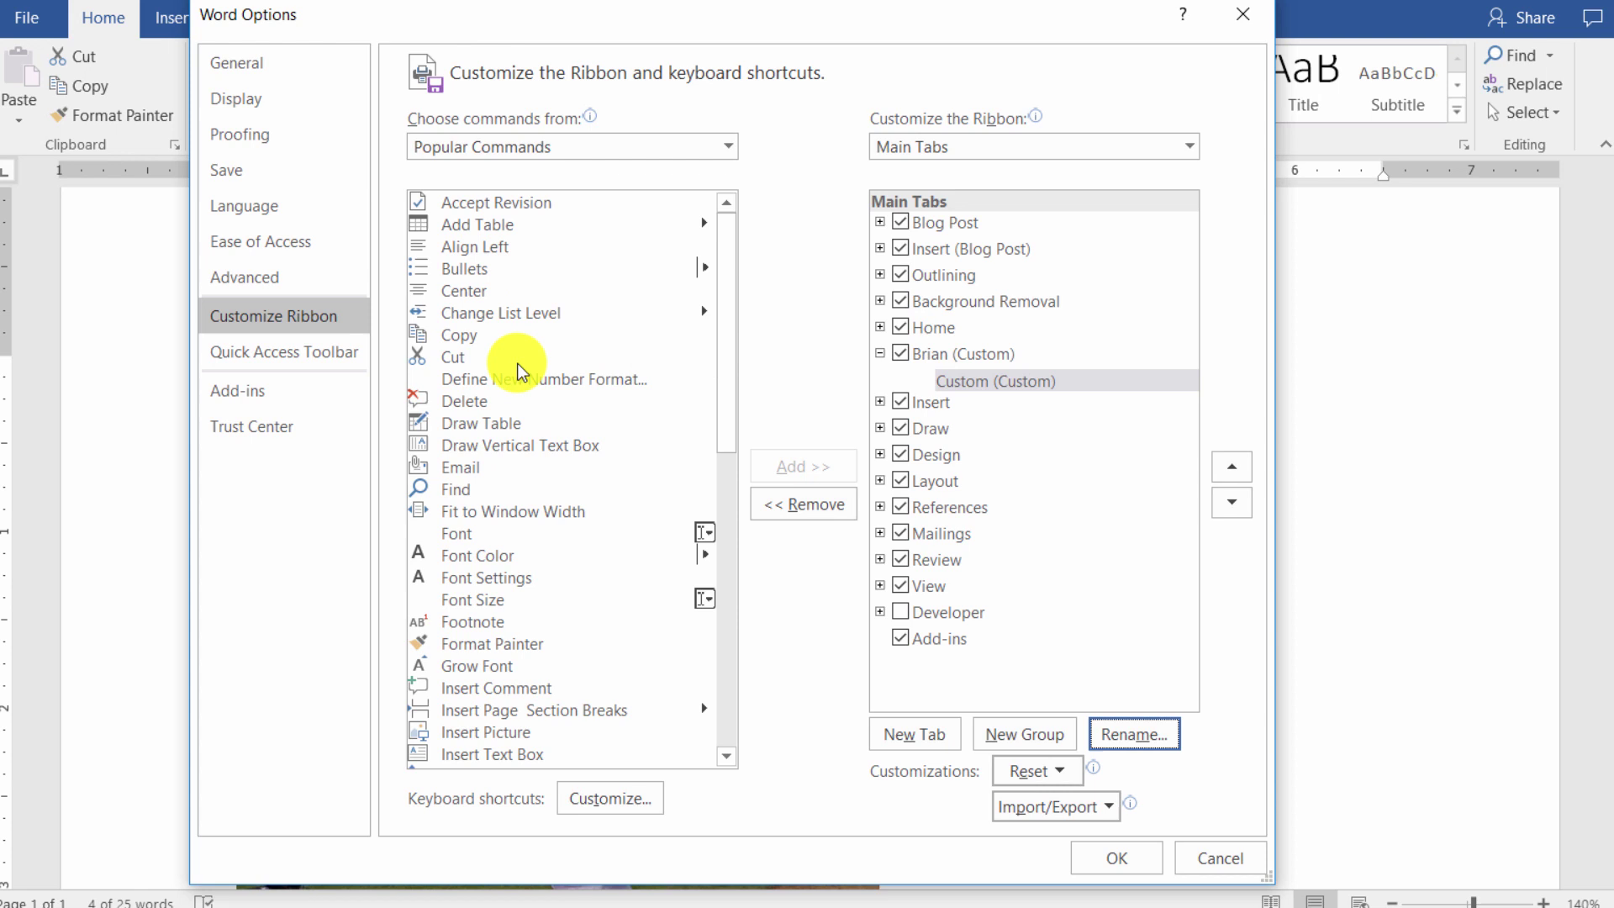
{"action": "left_click", "coordinate": [482, 291]}
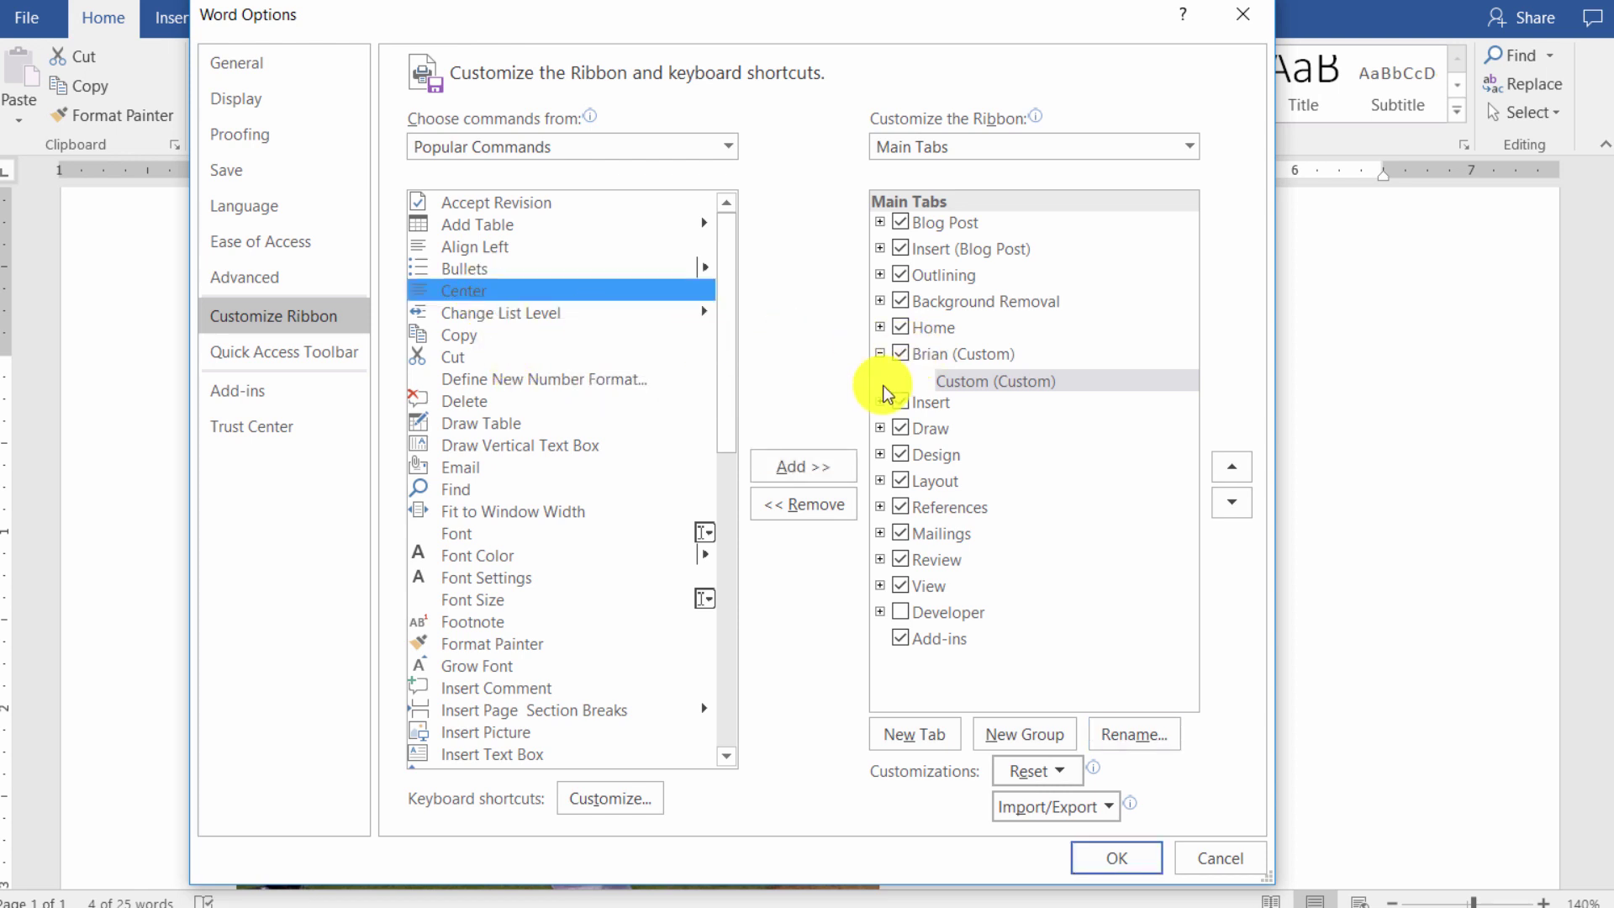
{"action": "left_click", "coordinate": [836, 456]}
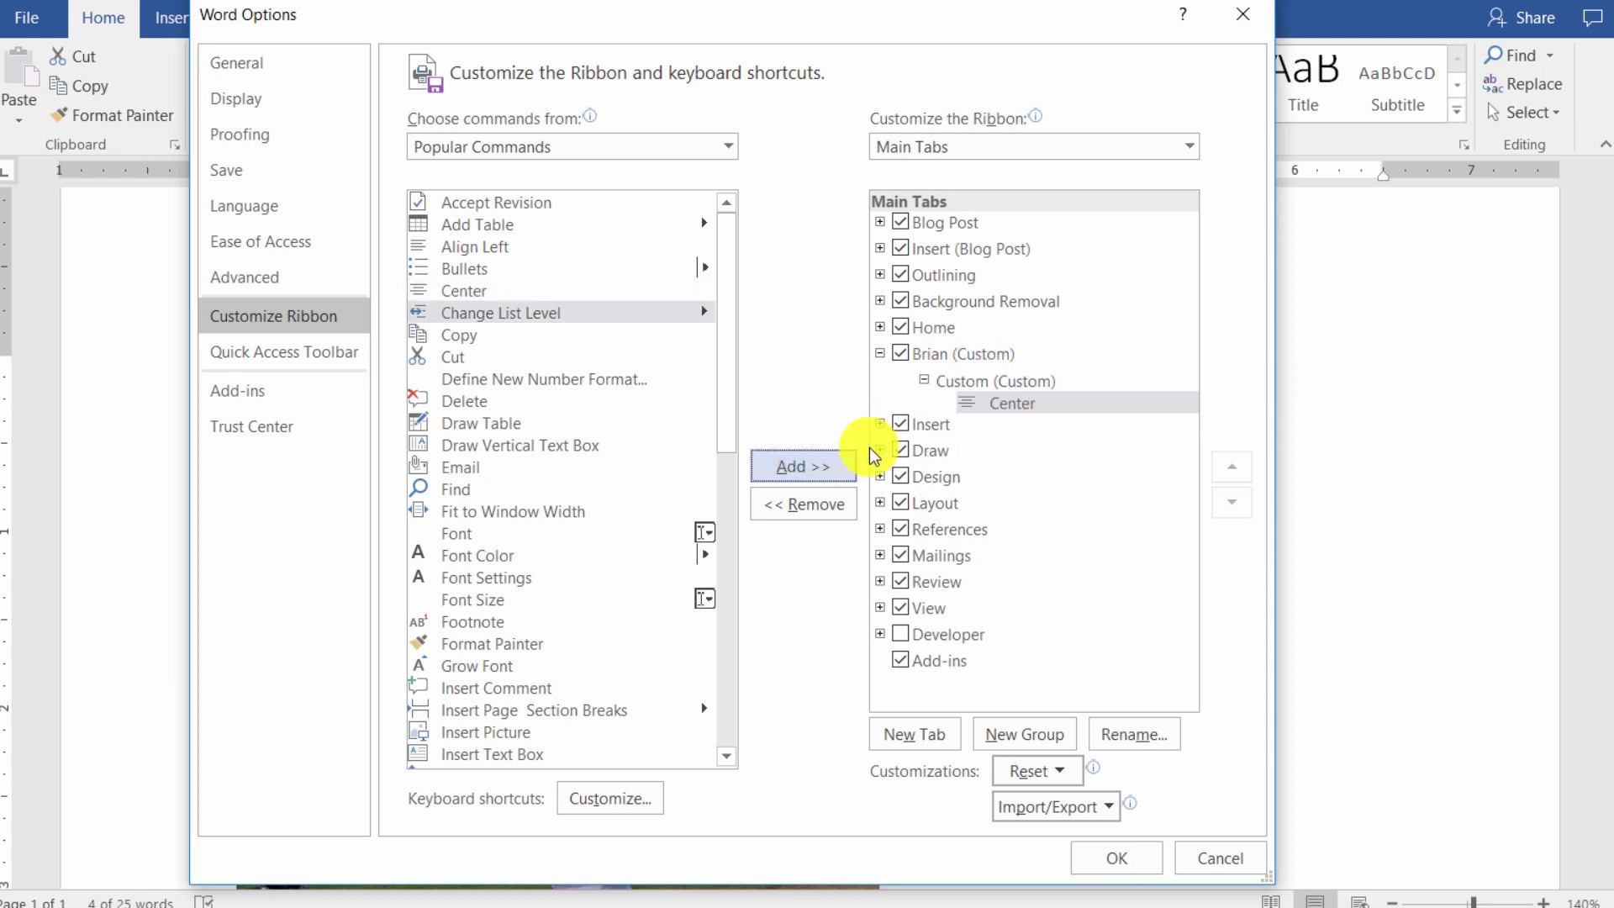
Try to add the Copy command directly to the custom tab instead of its group.
{"action": "left_click", "coordinate": [954, 354]}
{"action": "left_click", "coordinate": [484, 338]}
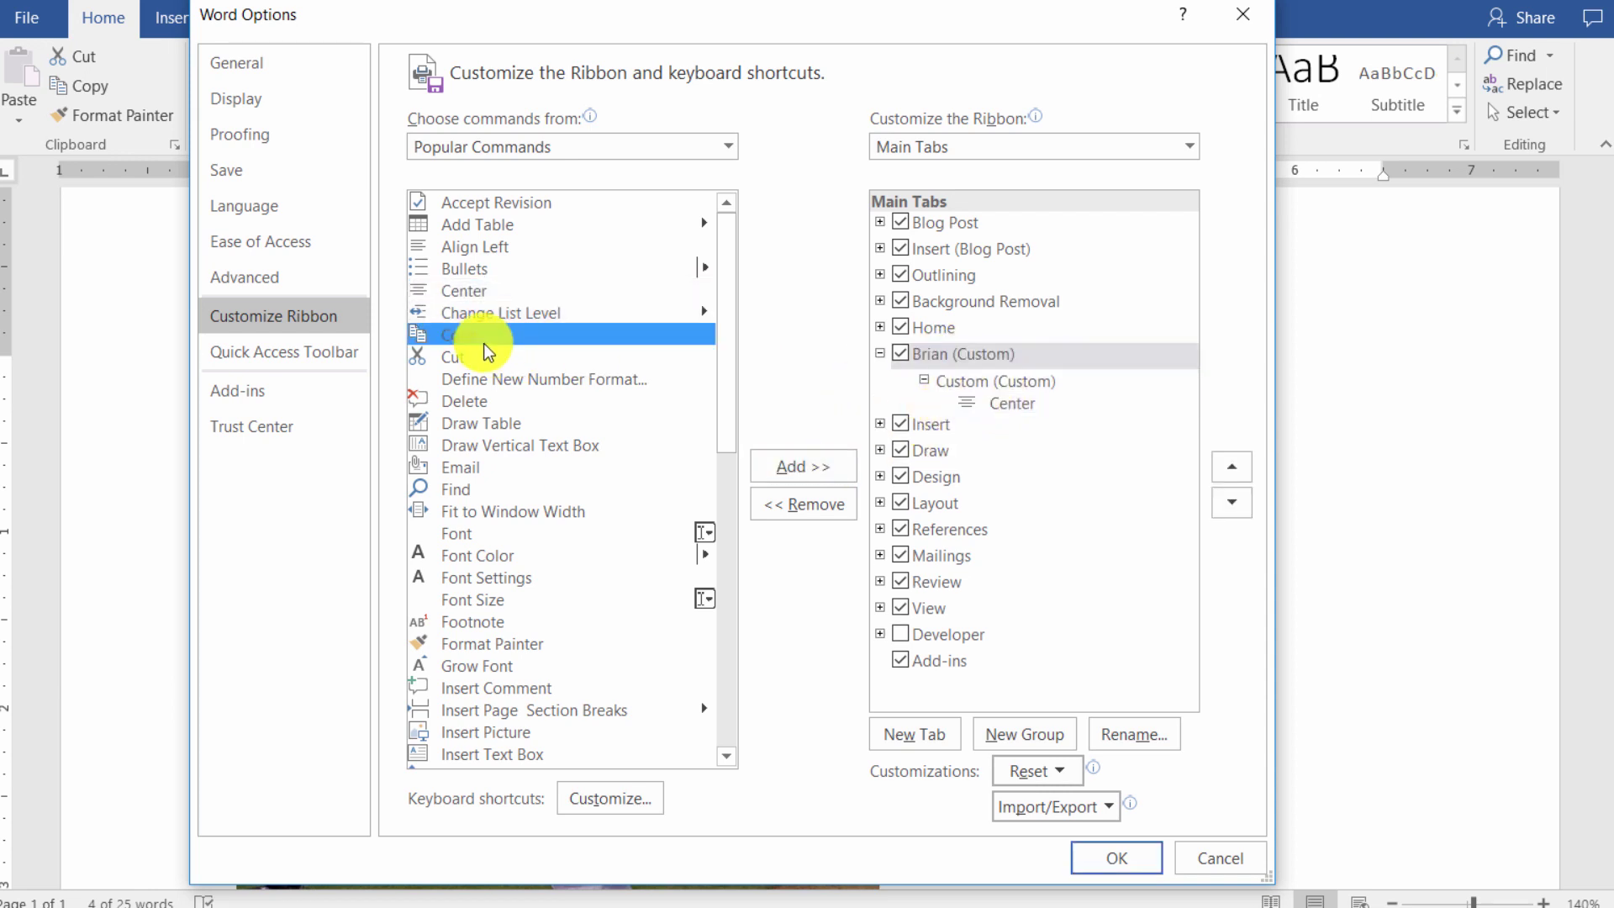
{"action": "left_click", "coordinate": [809, 465]}
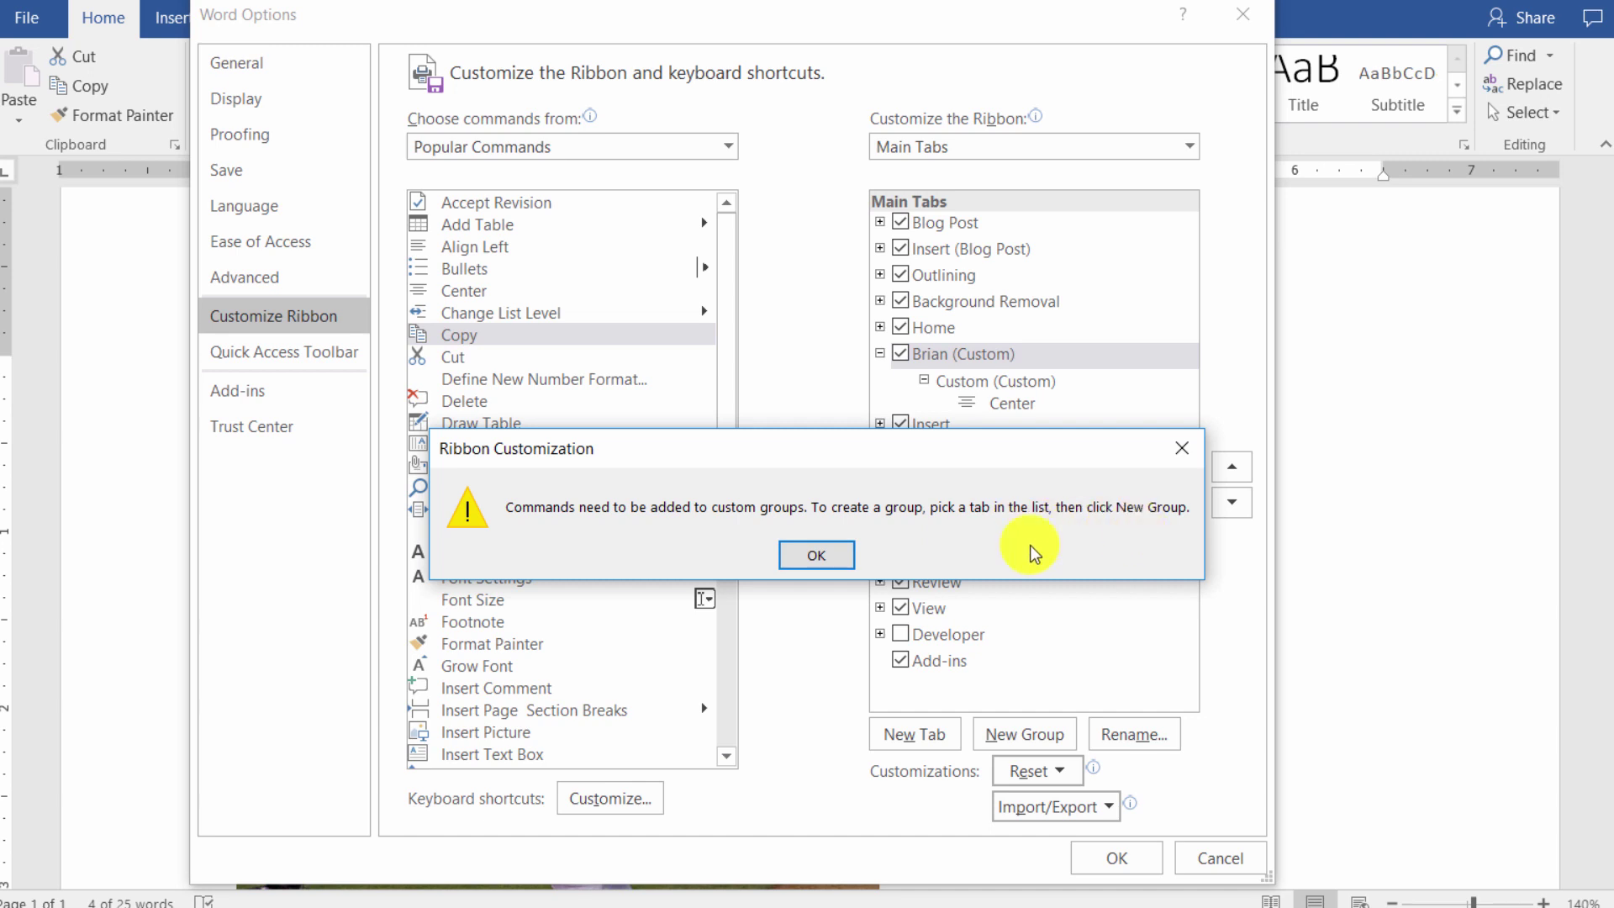
{"action": "left_click", "coordinate": [835, 551]}
Add the Format Painter command to the Custom group and display the finished custom tab in the ribbon.
{"action": "left_click", "coordinate": [974, 384]}
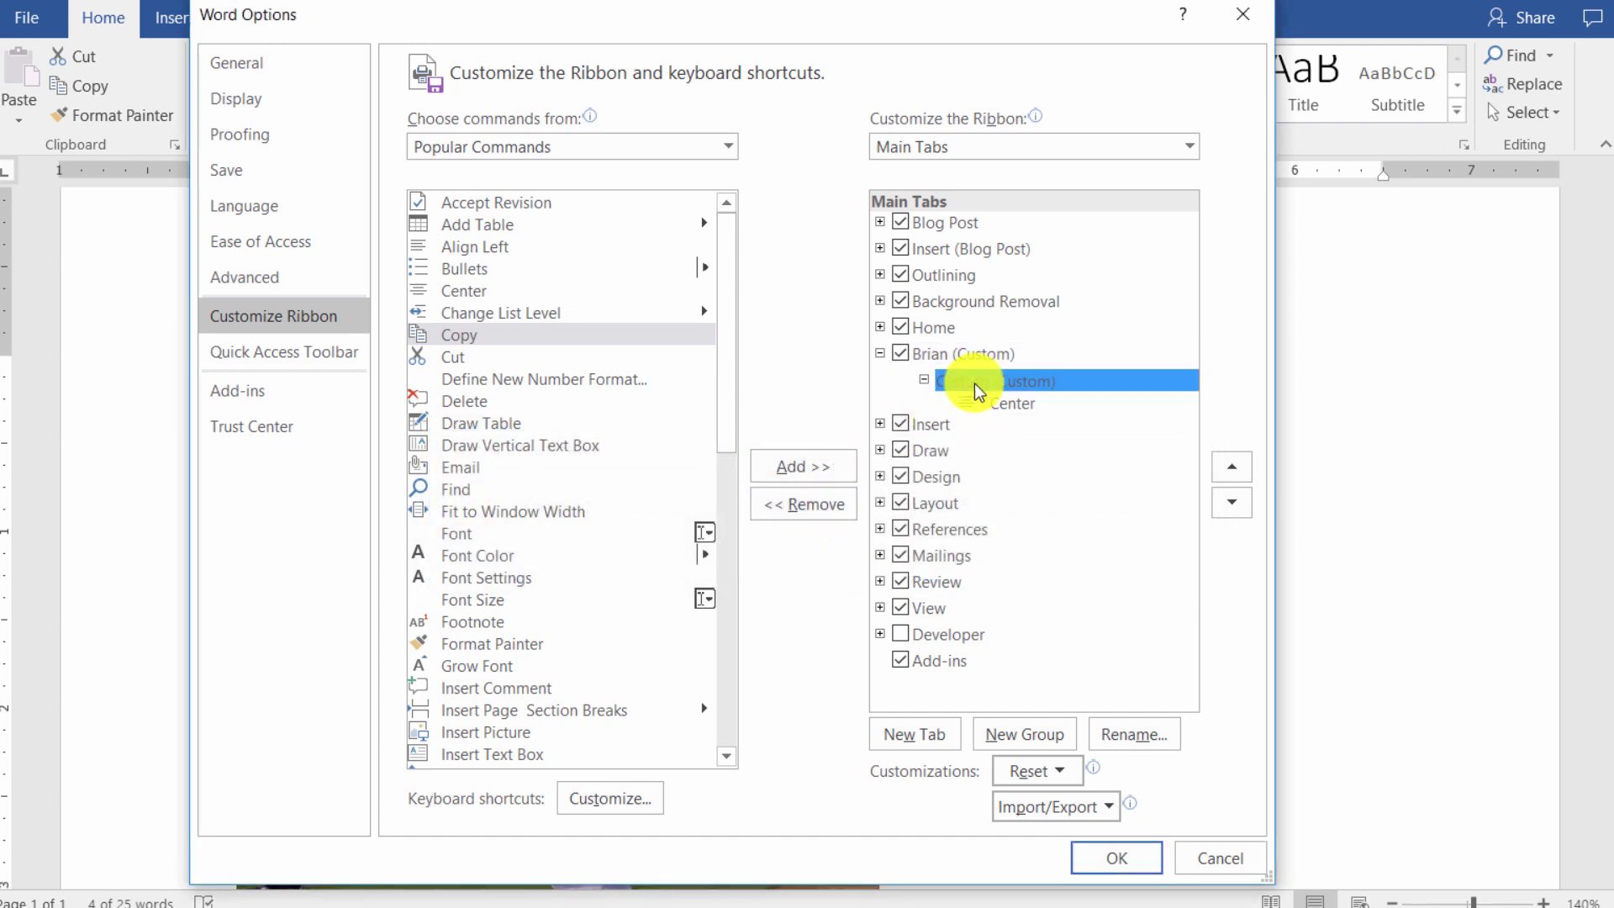
{"action": "left_click", "coordinate": [529, 647]}
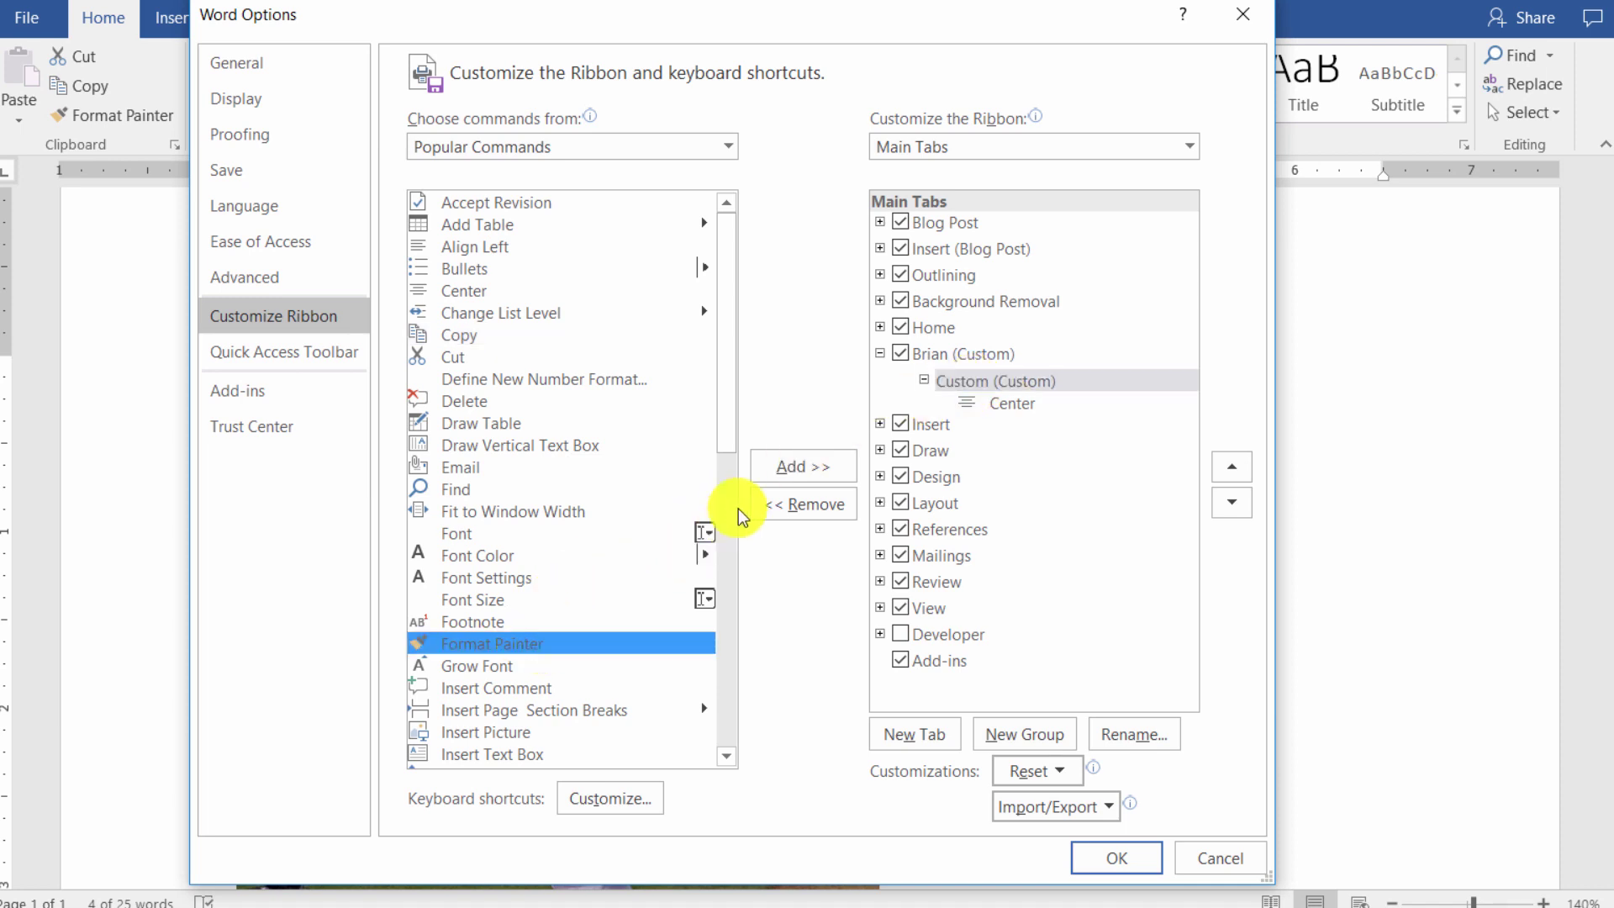
{"action": "left_click", "coordinate": [794, 466]}
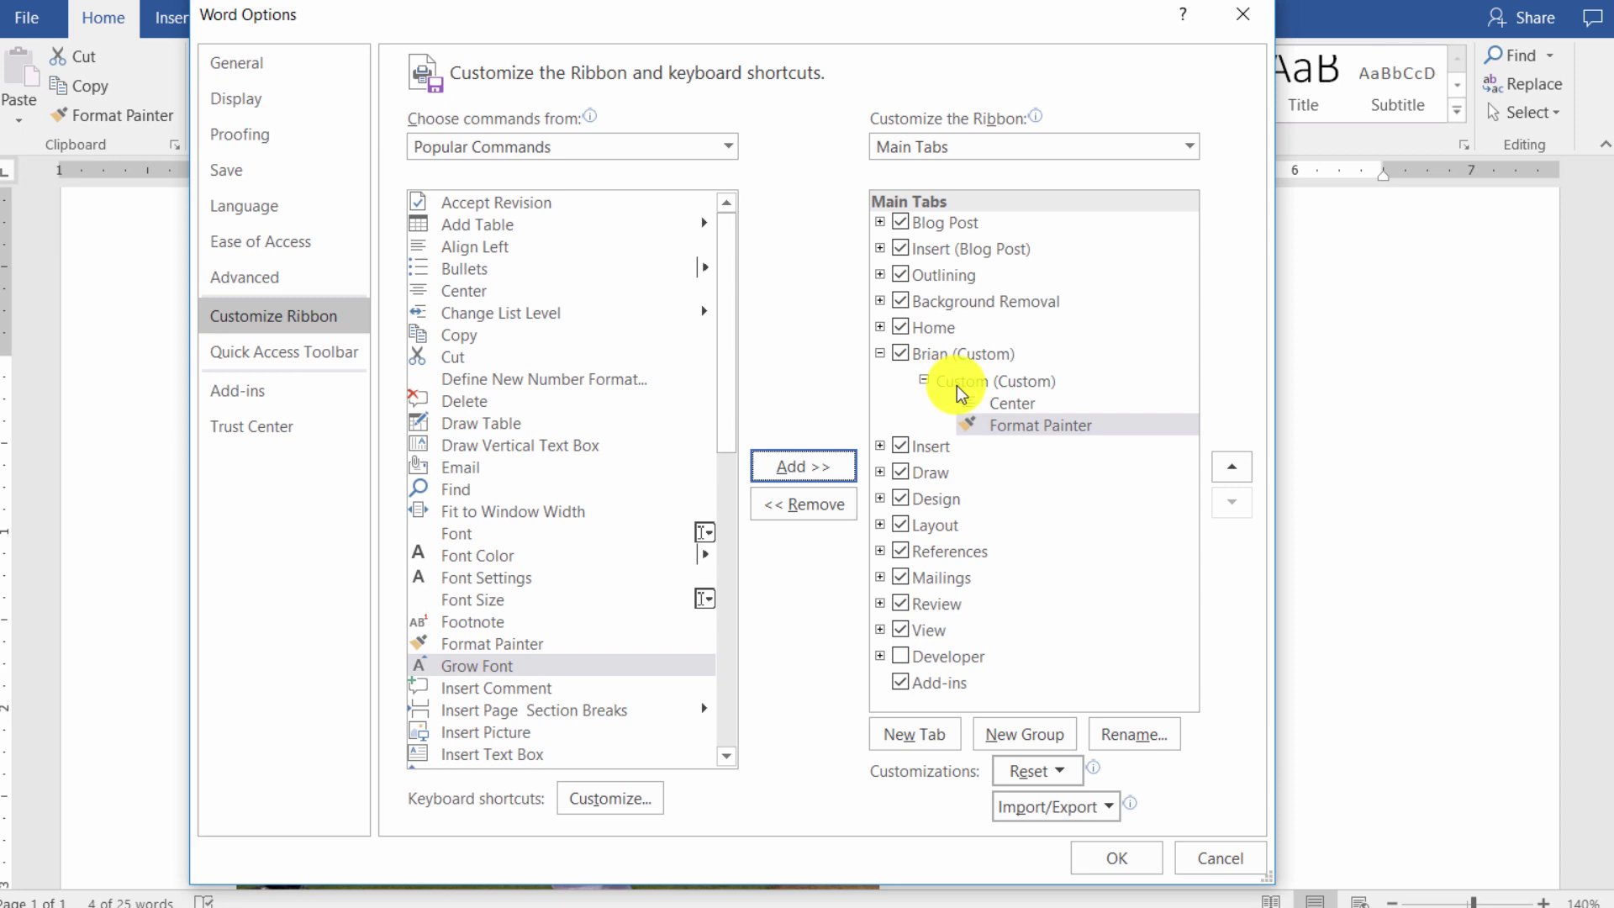
{"action": "left_click", "coordinate": [1123, 858]}
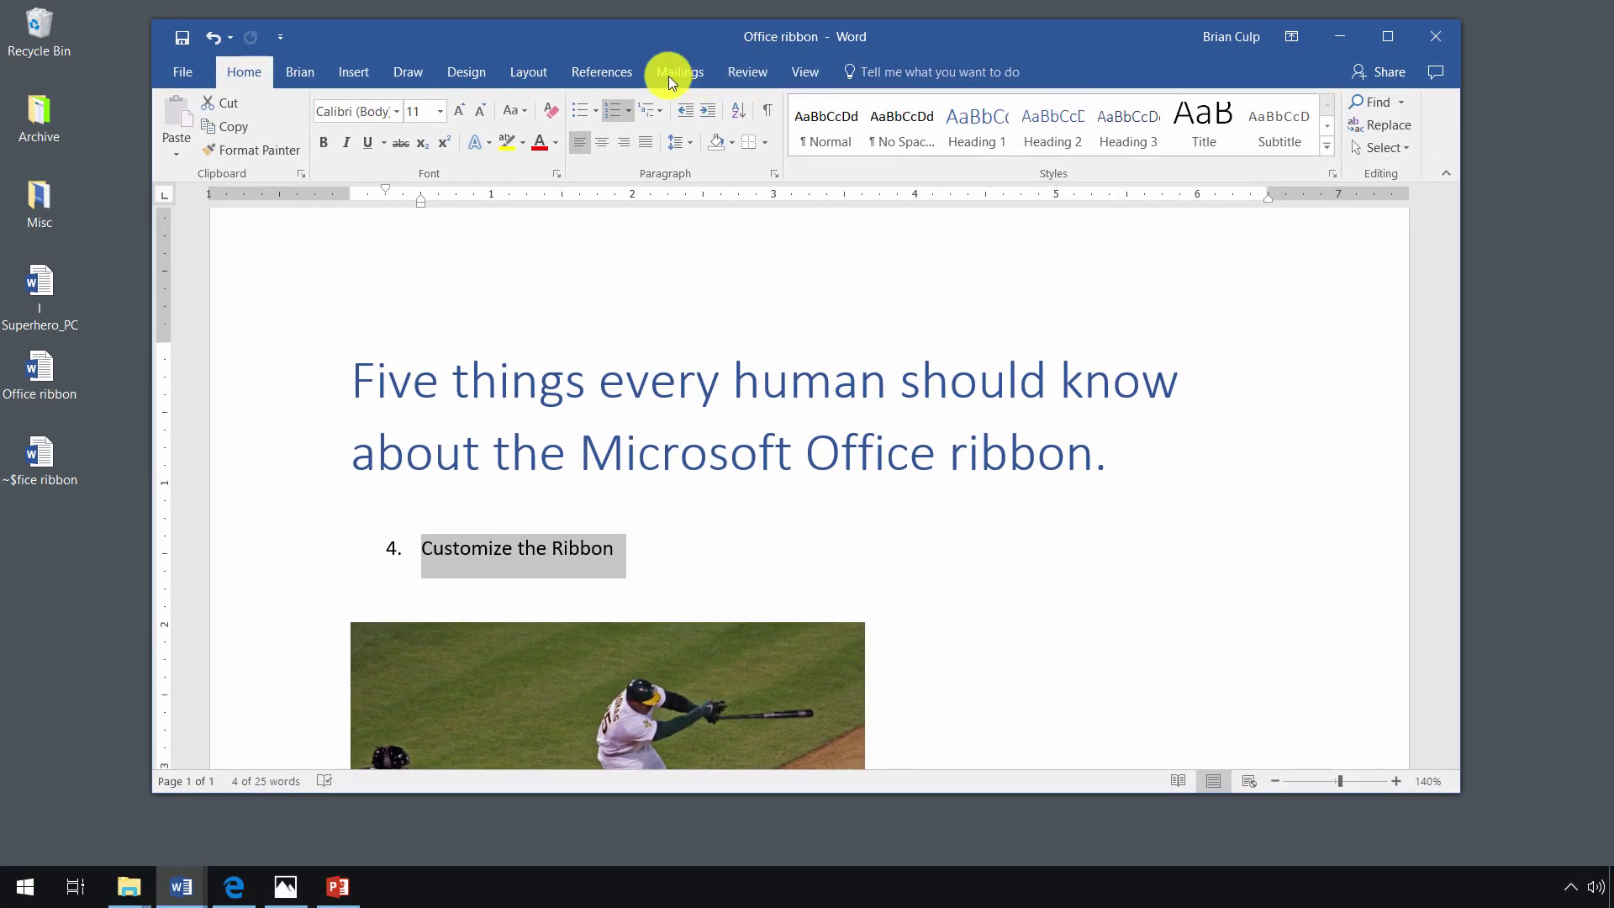
{"action": "left_click", "coordinate": [294, 74]}
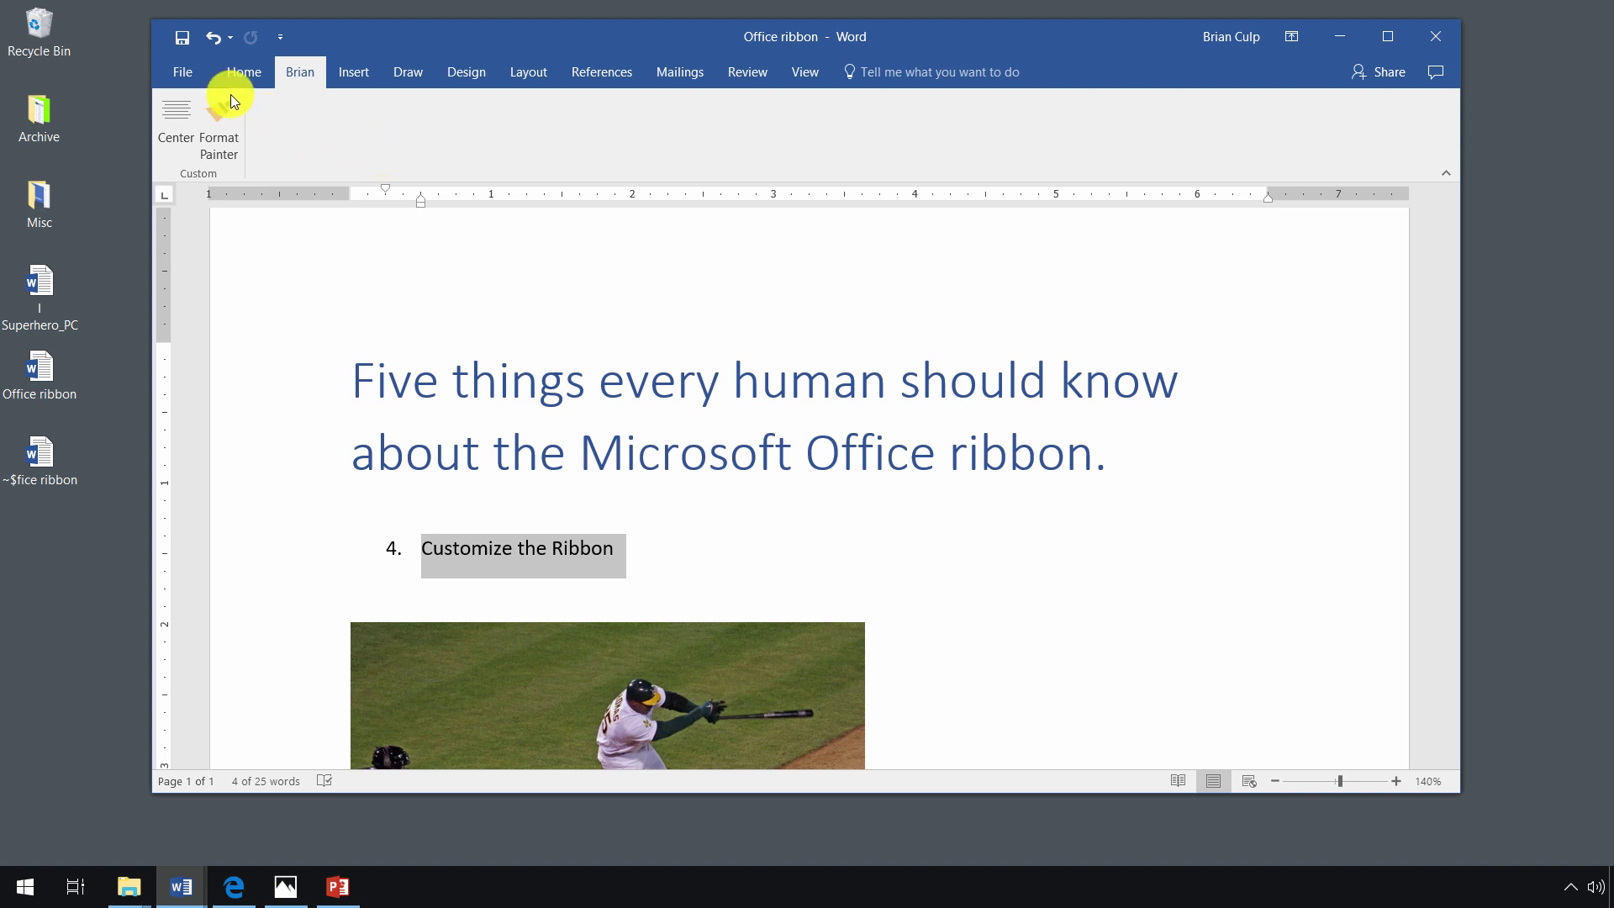
{"action": "left_click", "coordinate": [185, 72]}
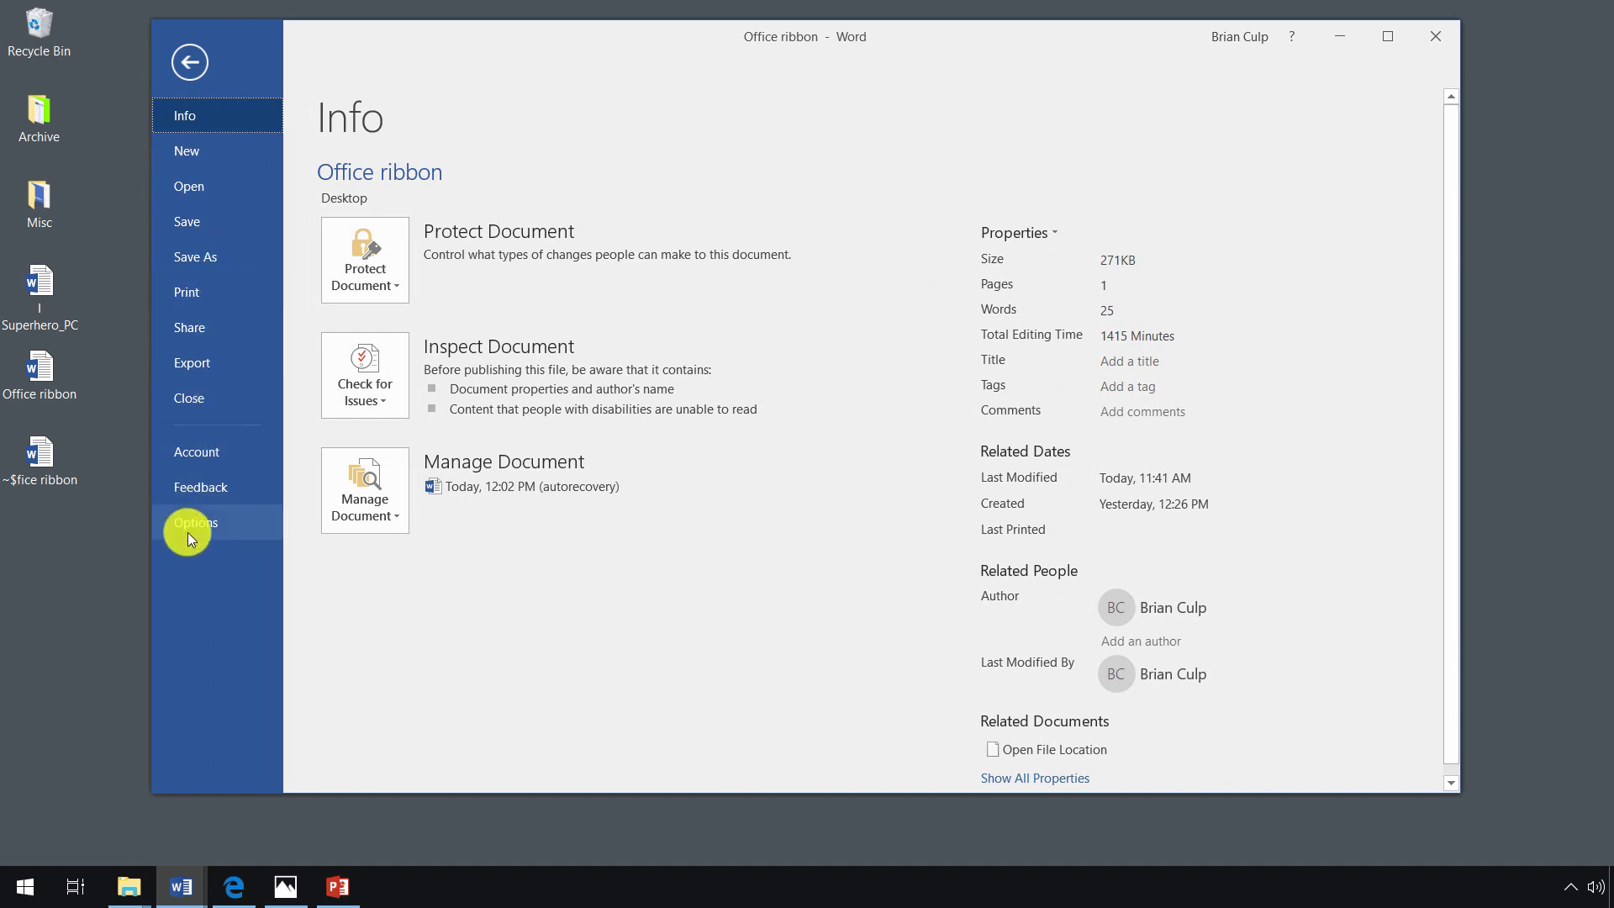
{"action": "left_click", "coordinate": [188, 532]}
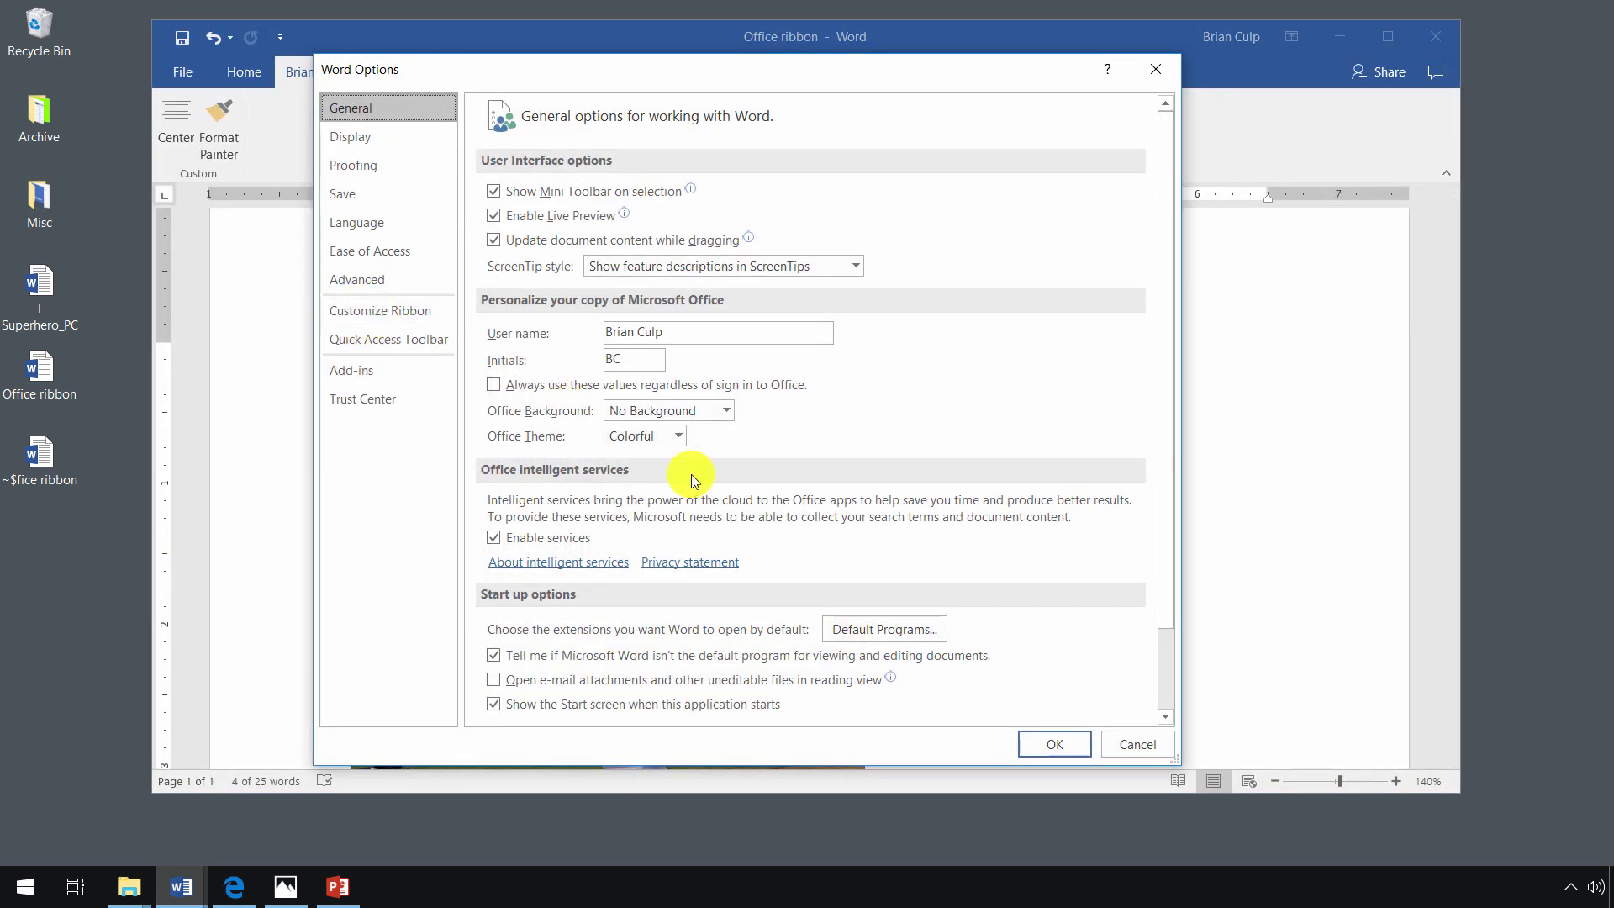
{"action": "left_click", "coordinate": [1157, 744]}
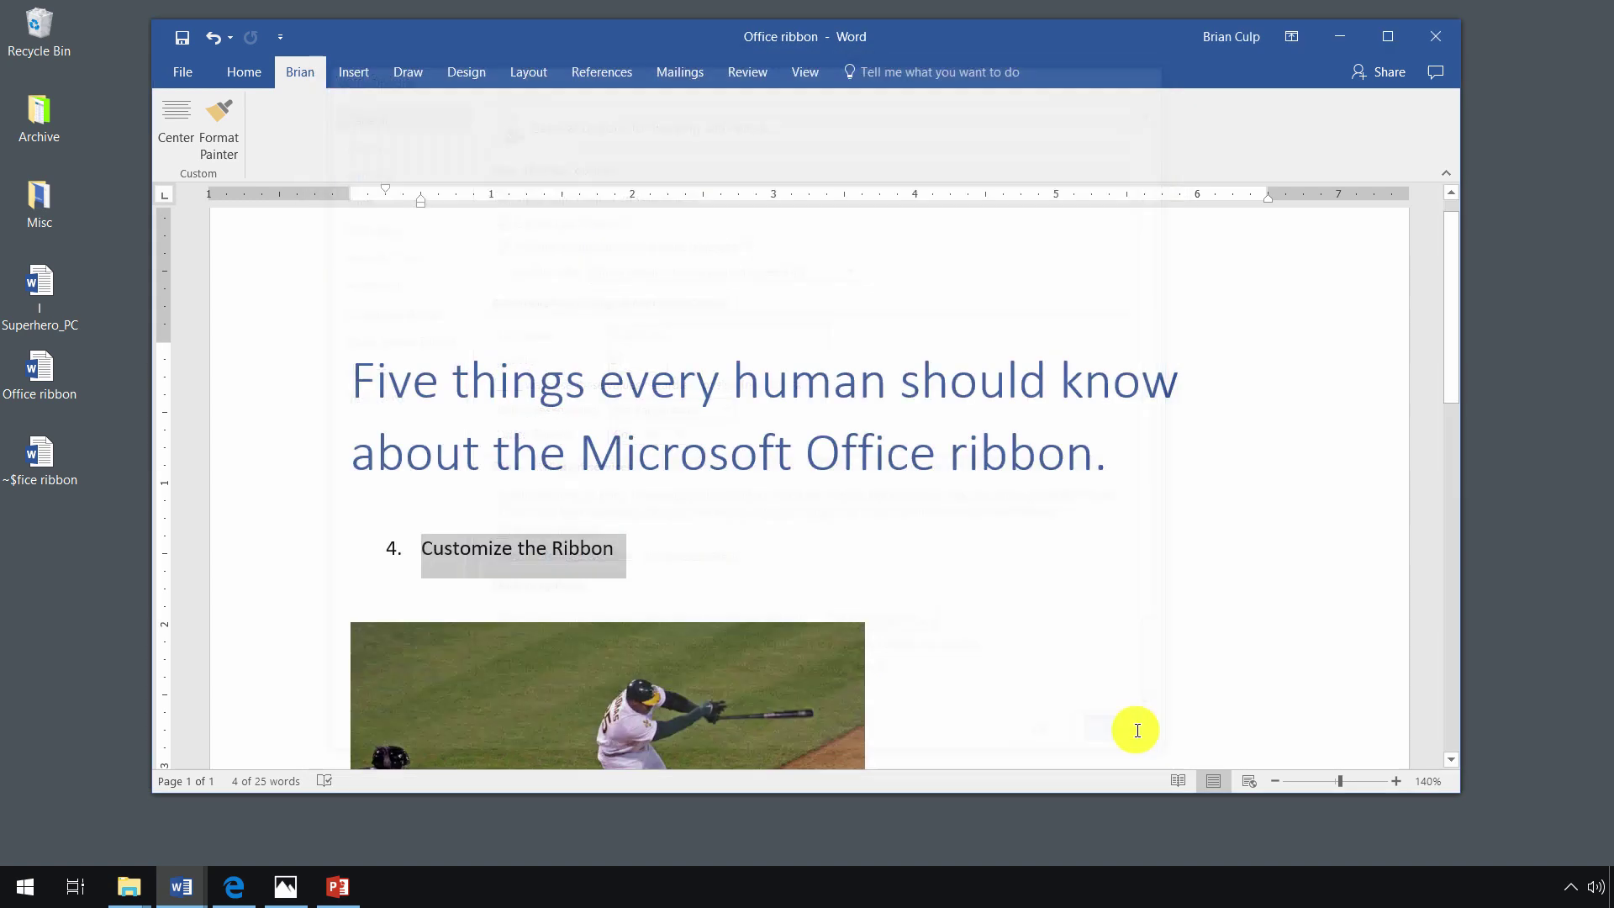
Open the ribbon customization settings and remove the Format Painter command from the personal tab's Custom group.
{"action": "right_click", "coordinate": [269, 131]}
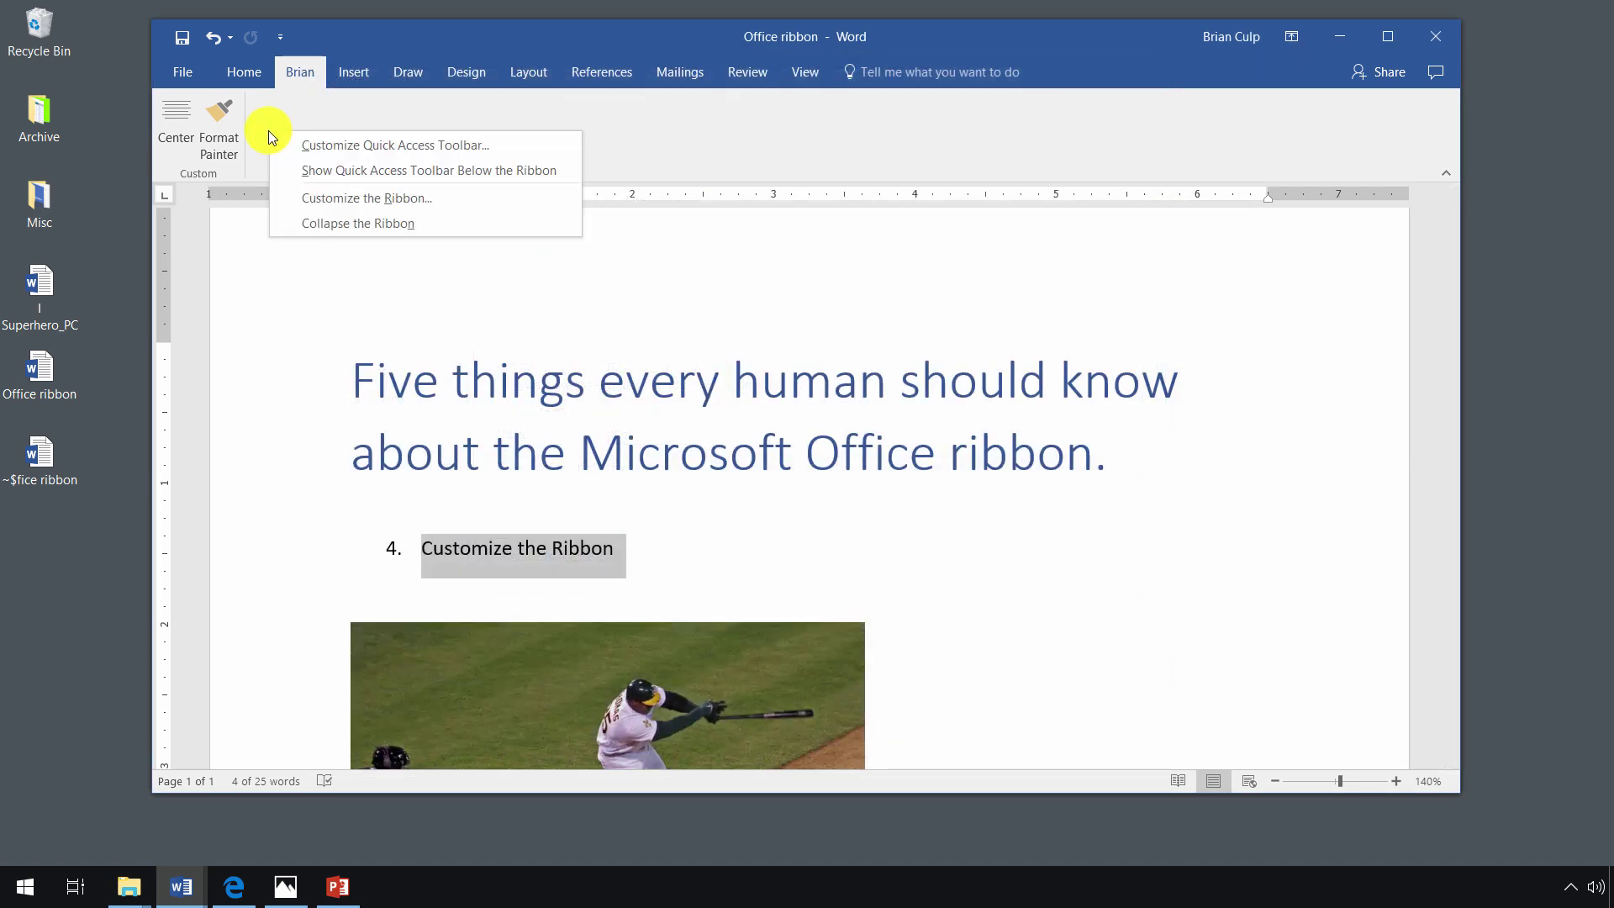
{"action": "left_click", "coordinate": [311, 197]}
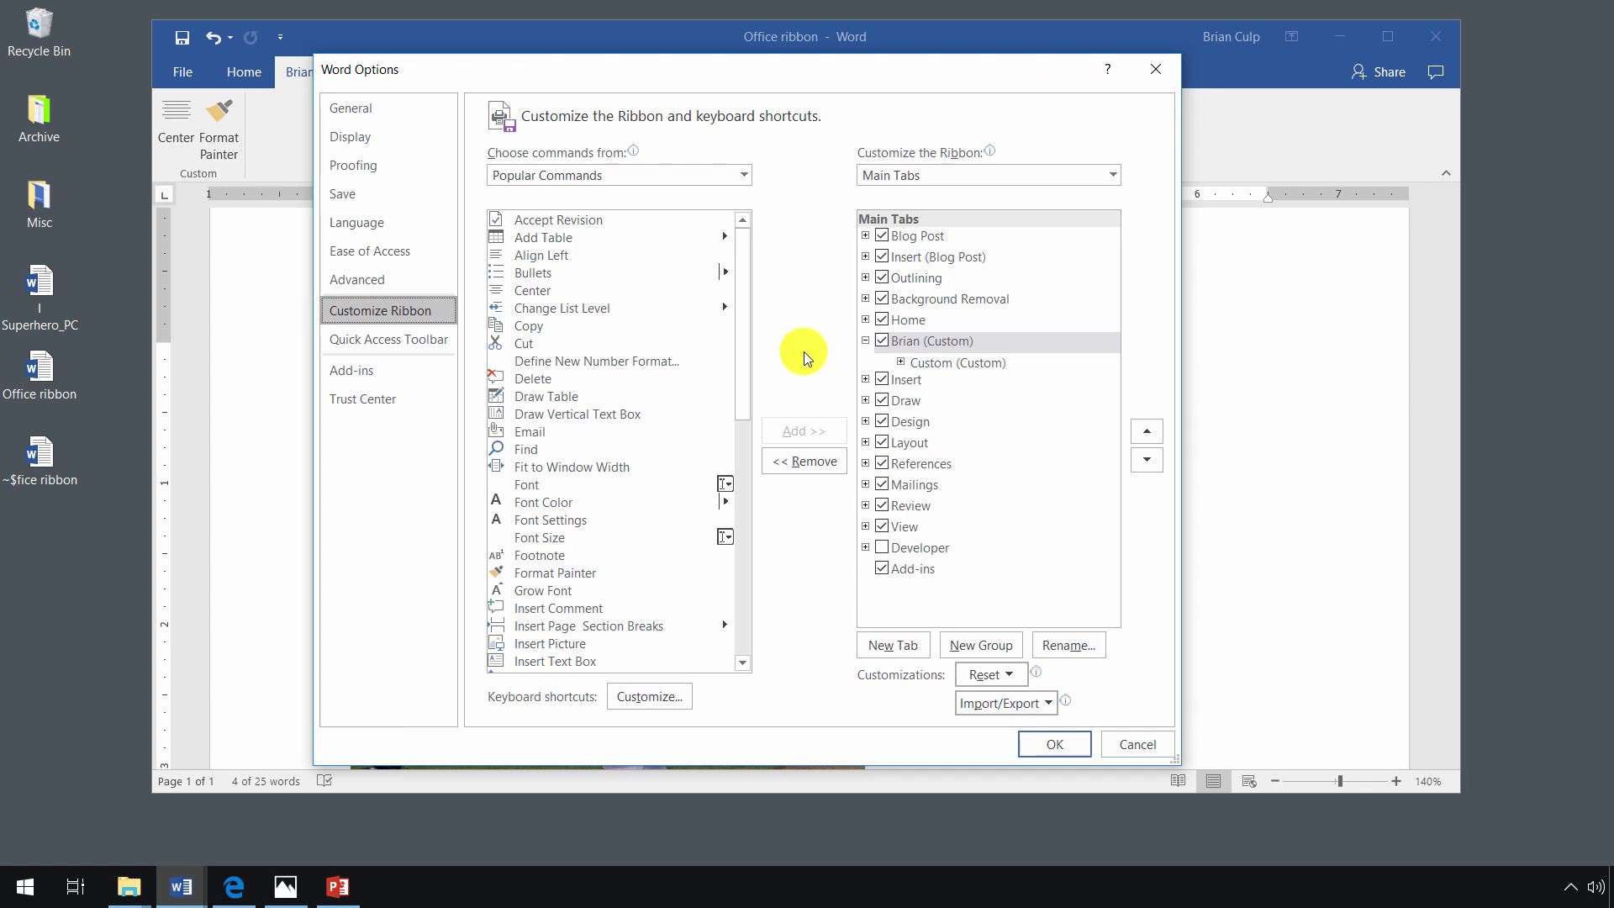
{"action": "left_click", "coordinate": [930, 363]}
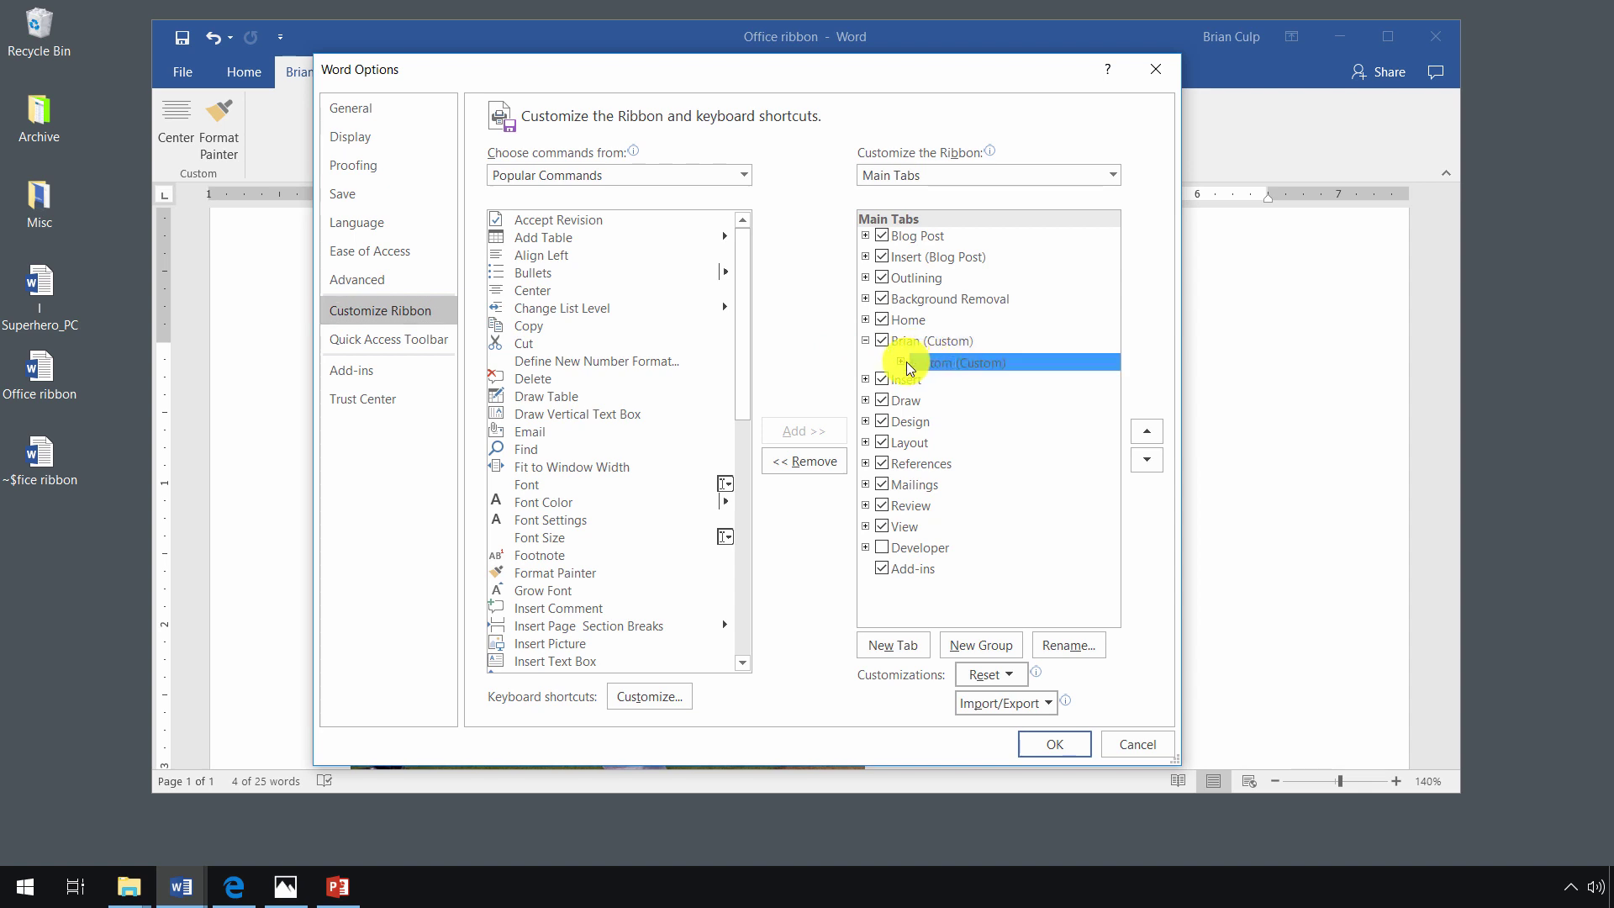
{"action": "left_click", "coordinate": [901, 362]}
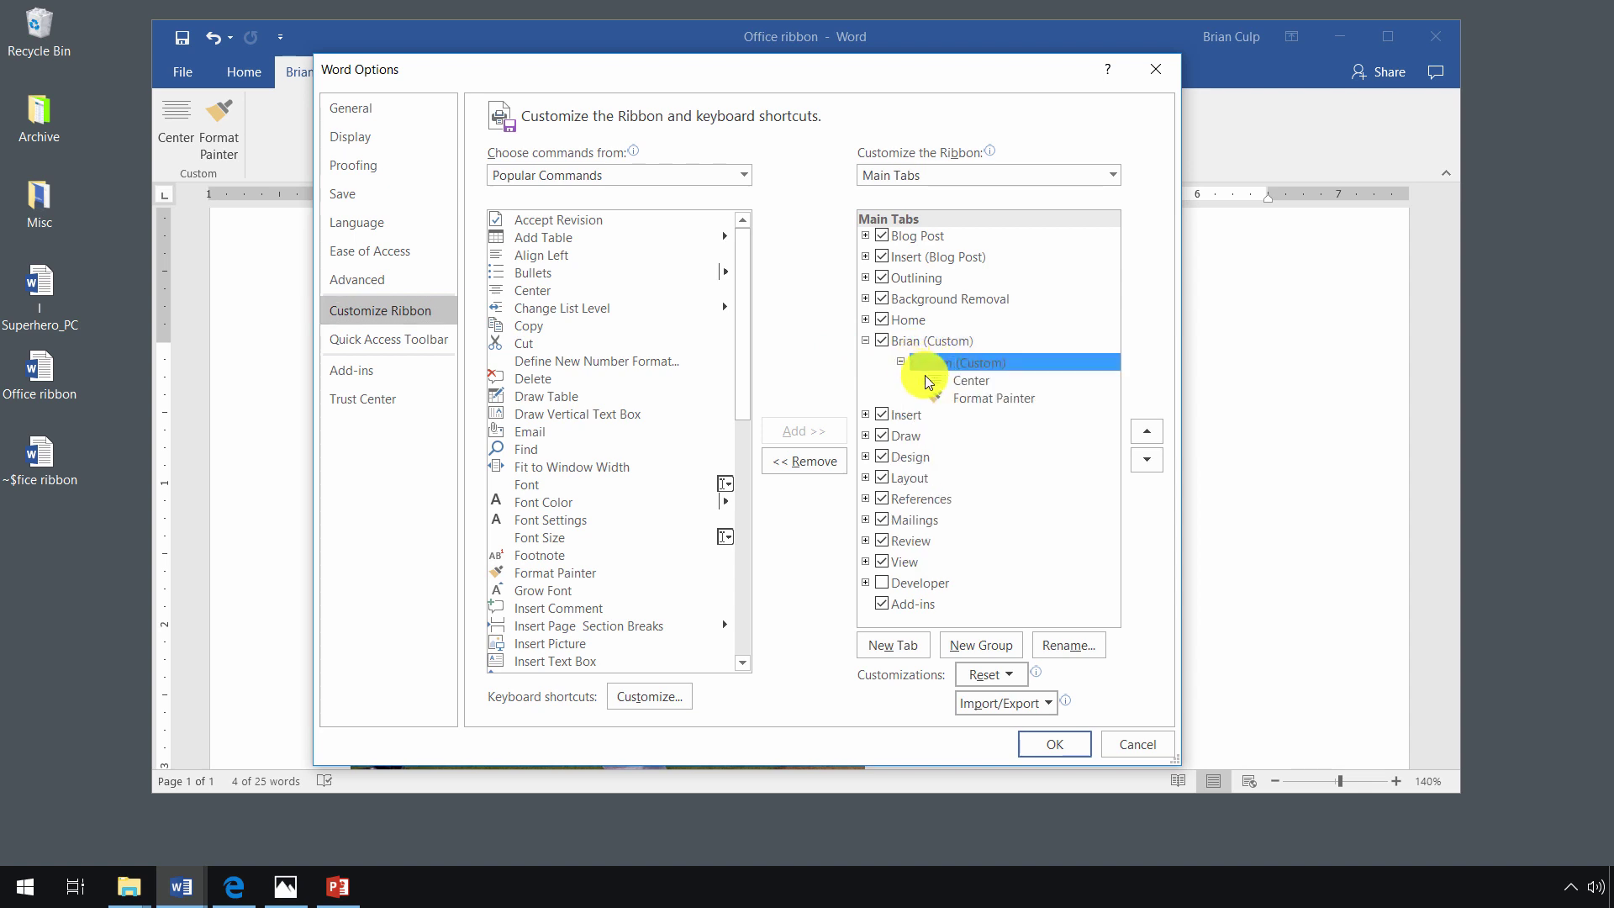
{"action": "left_click", "coordinate": [950, 397]}
{"action": "left_click", "coordinate": [795, 461]}
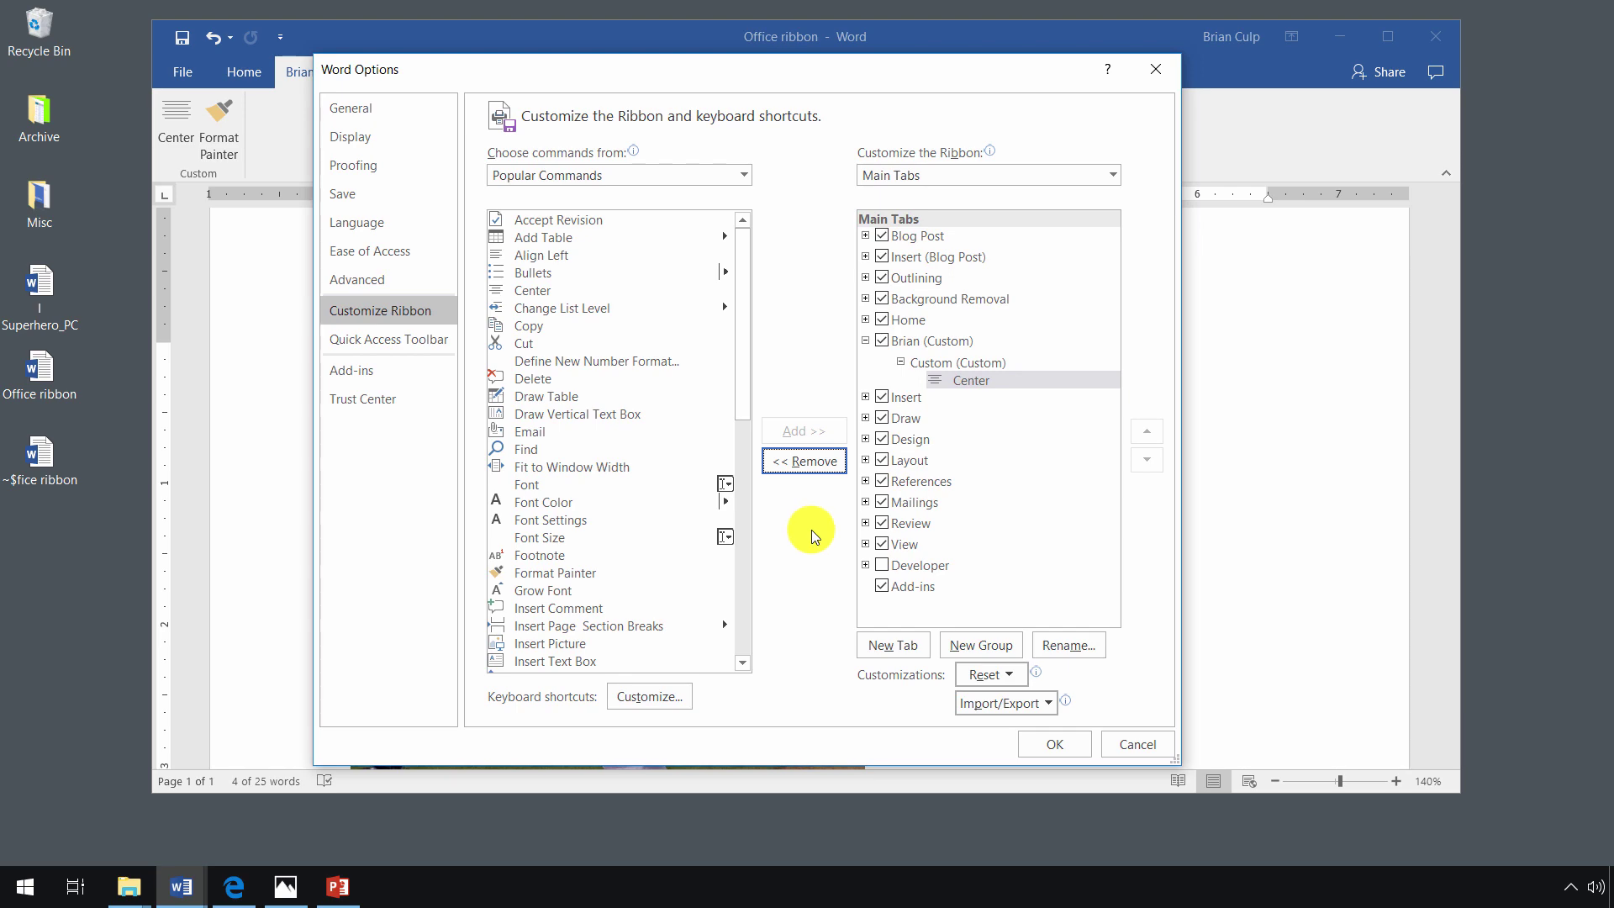
Reset all ribbon and Quick Access Toolbar customizations to the defaults and apply the change.
{"action": "left_click", "coordinate": [988, 682]}
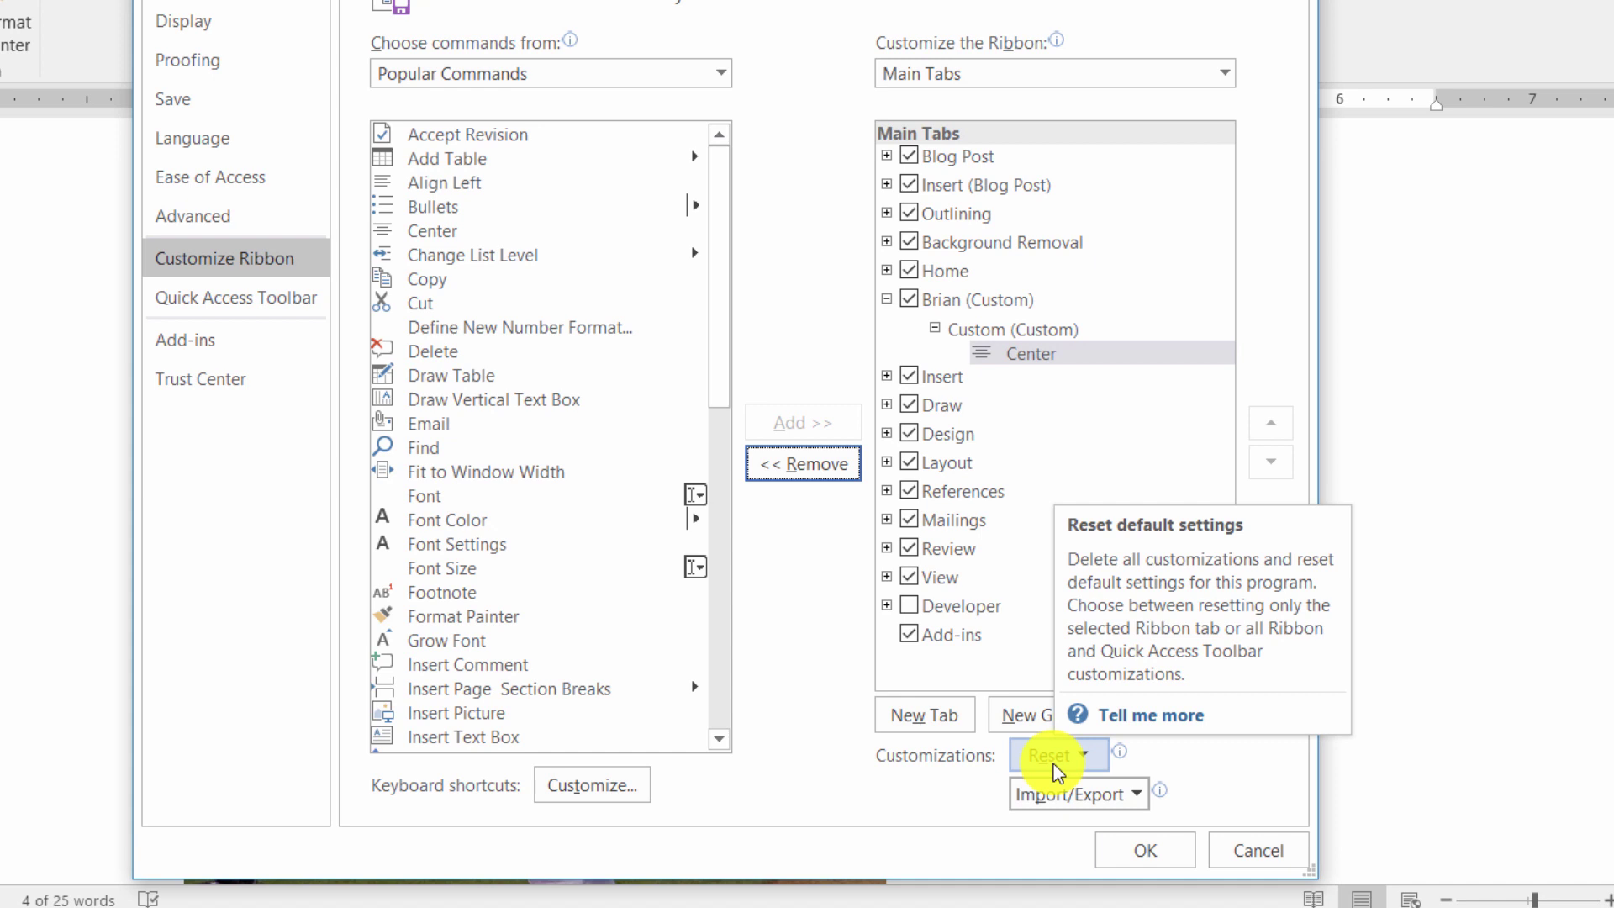
{"action": "left_click", "coordinate": [1057, 772]}
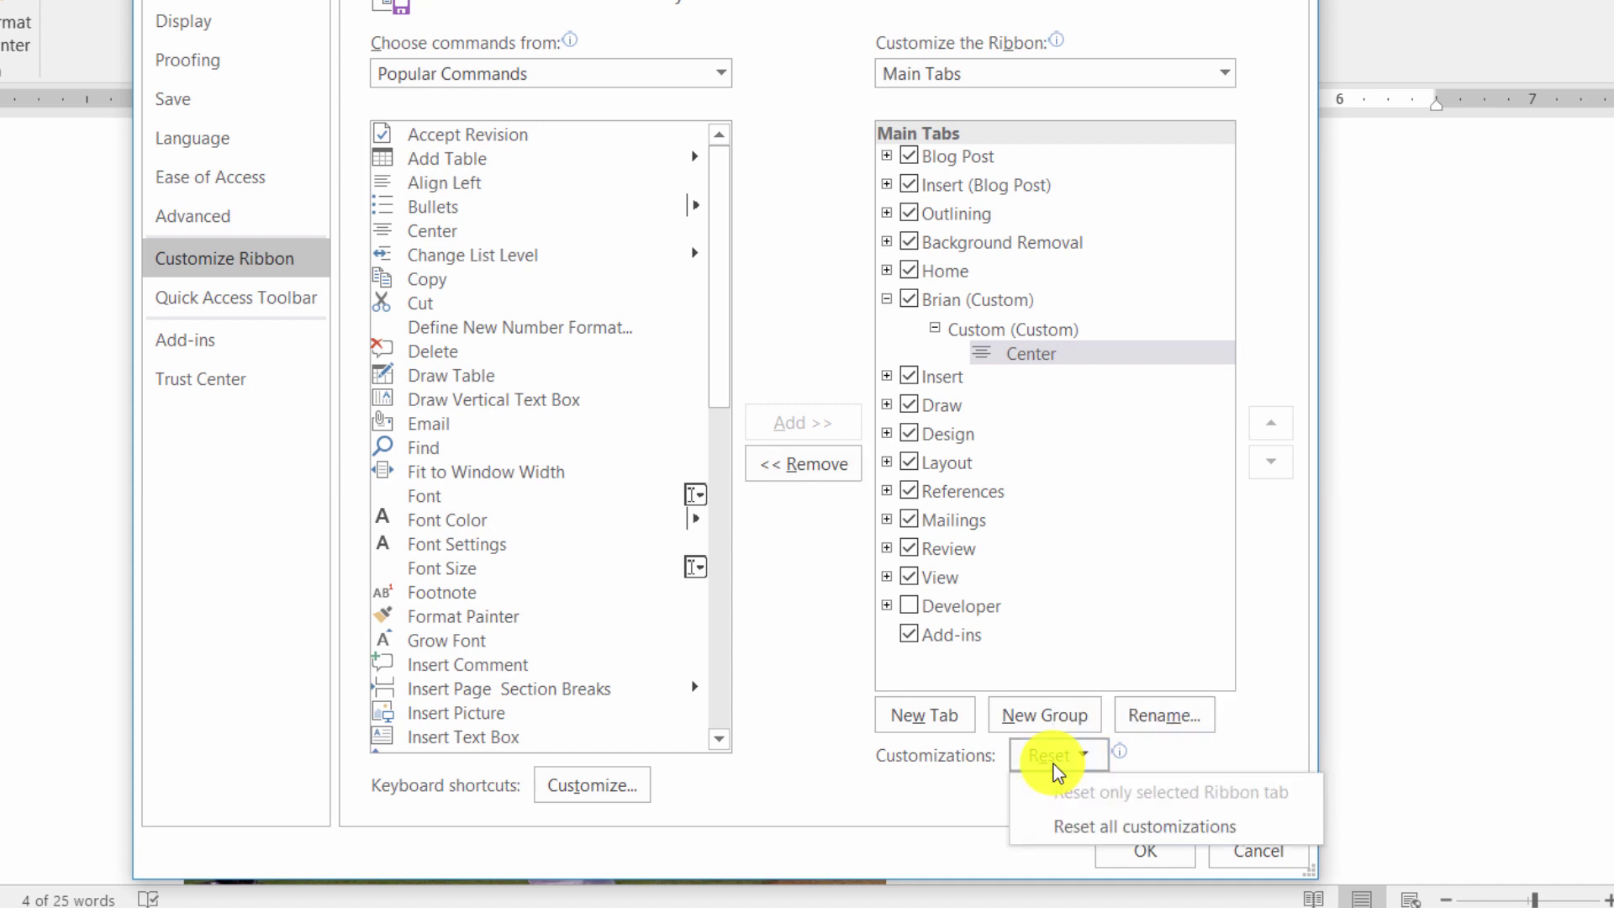
{"action": "left_click", "coordinate": [1049, 835]}
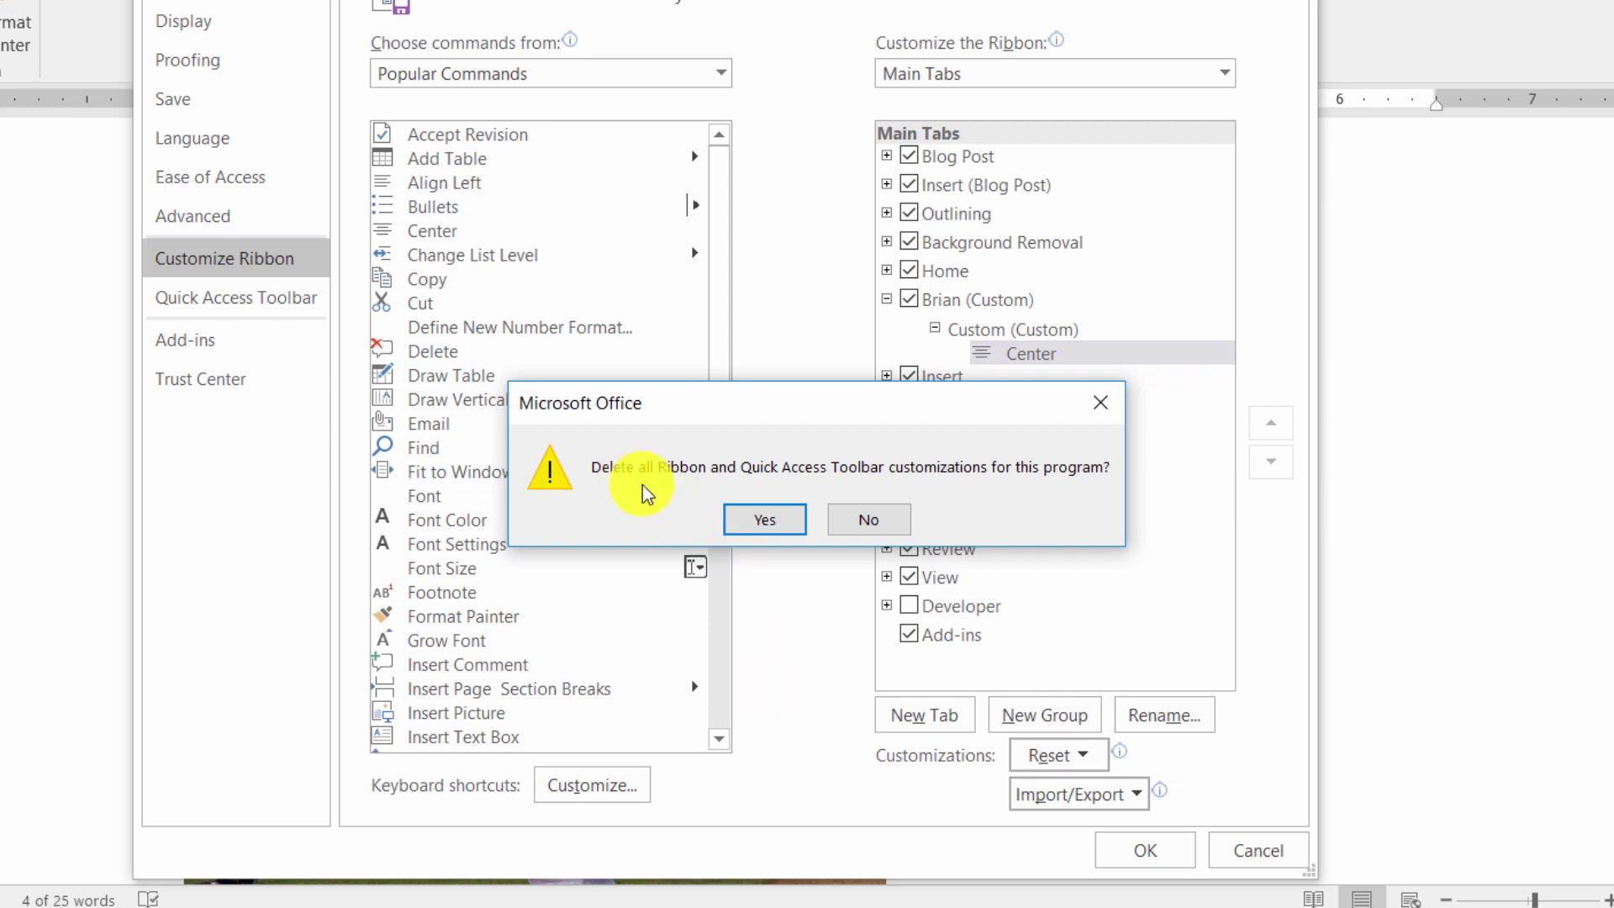
{"action": "left_click", "coordinate": [750, 523]}
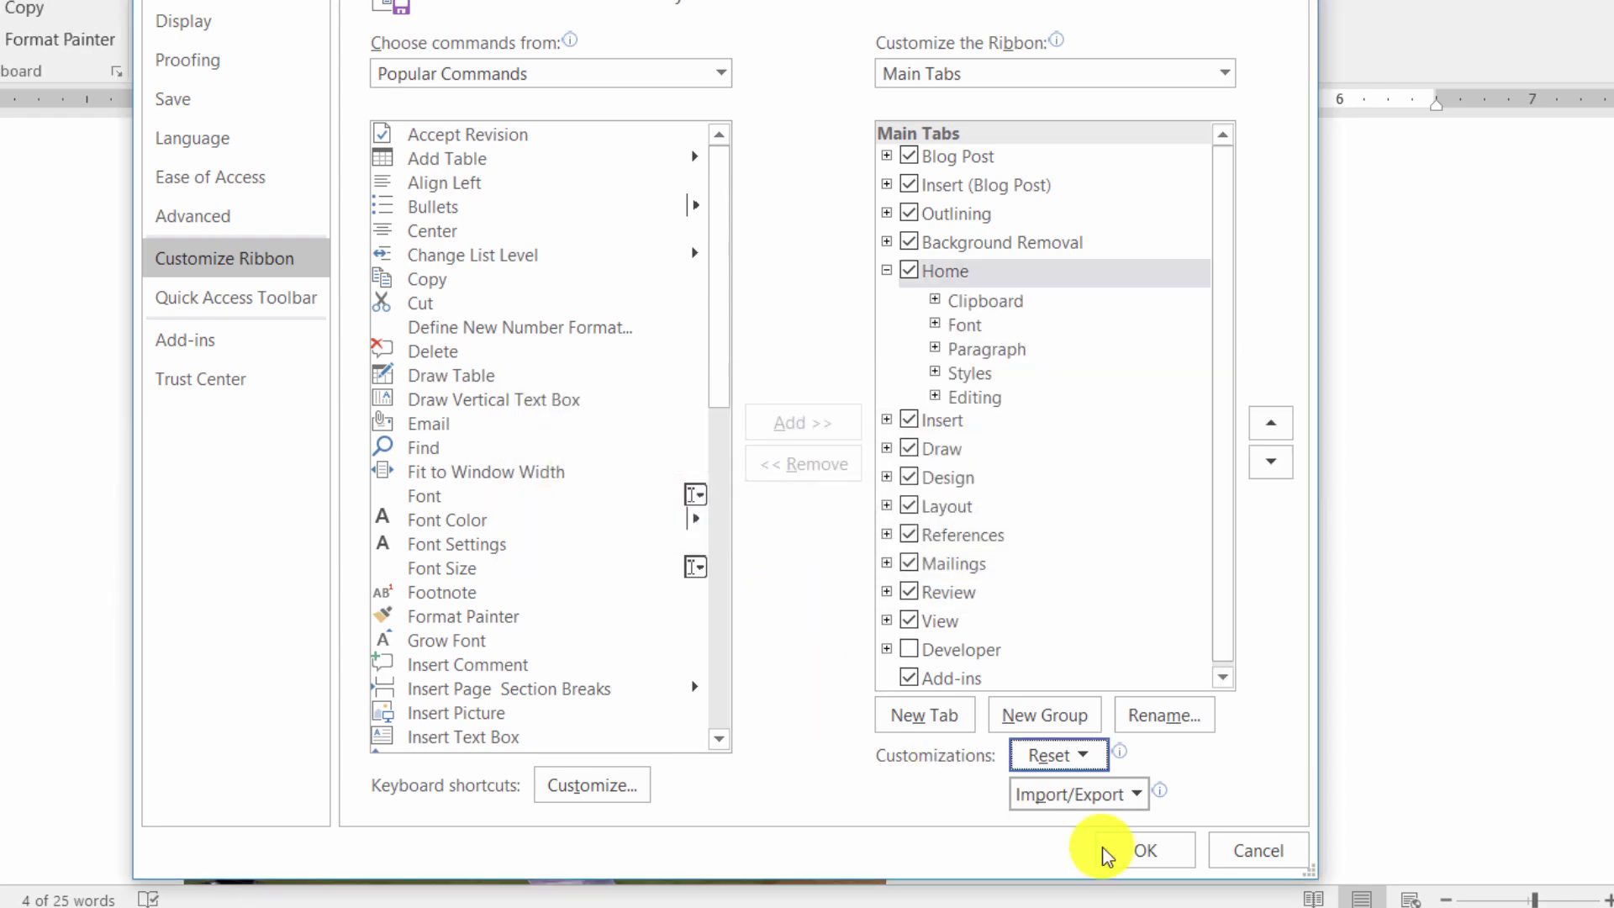
{"action": "left_click", "coordinate": [1145, 855]}
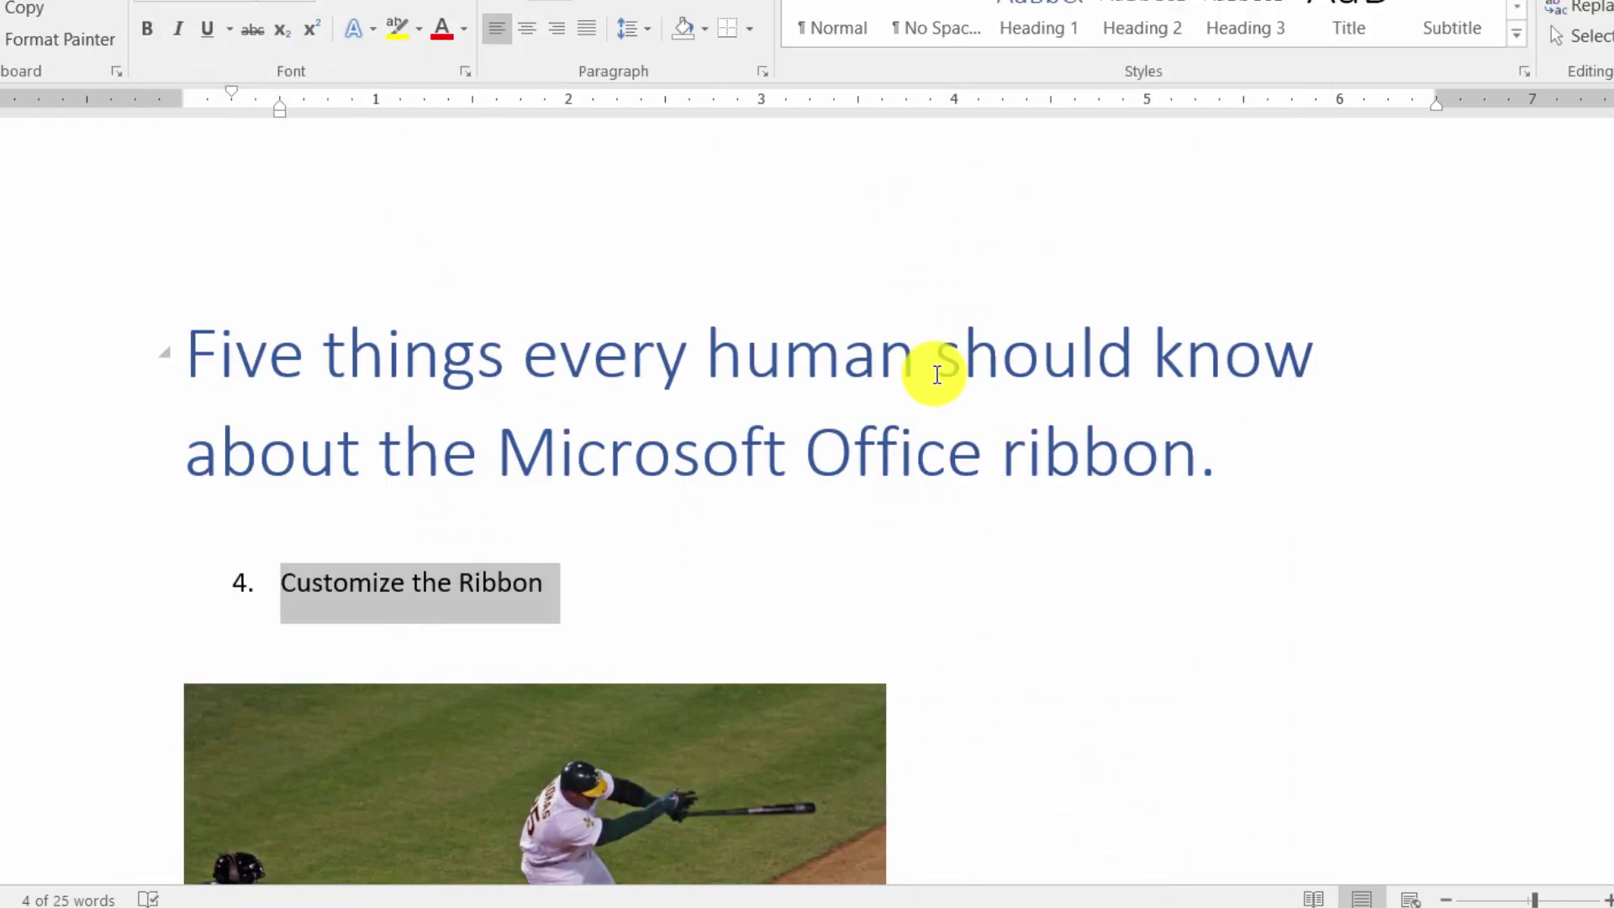